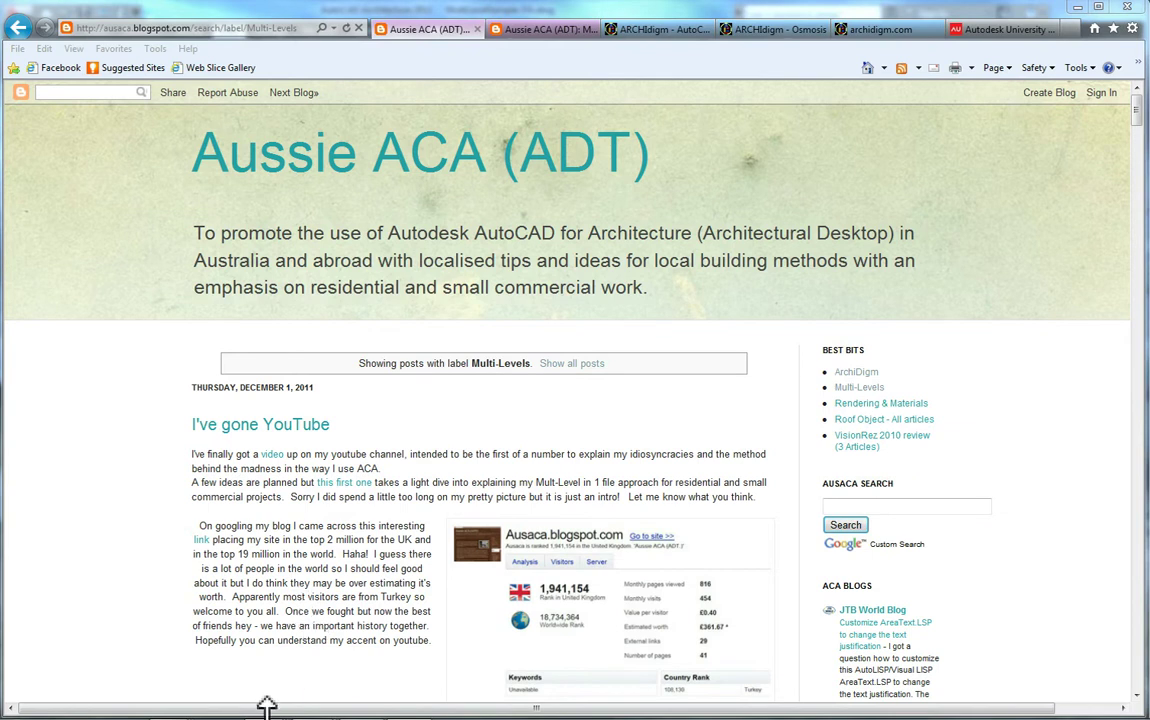
Step: Switch to AutoCAD Architecture with MultiLevelSample-DA.dwg and view the North Elevation on the 07 Elevations layout
mouse_move(266, 719)
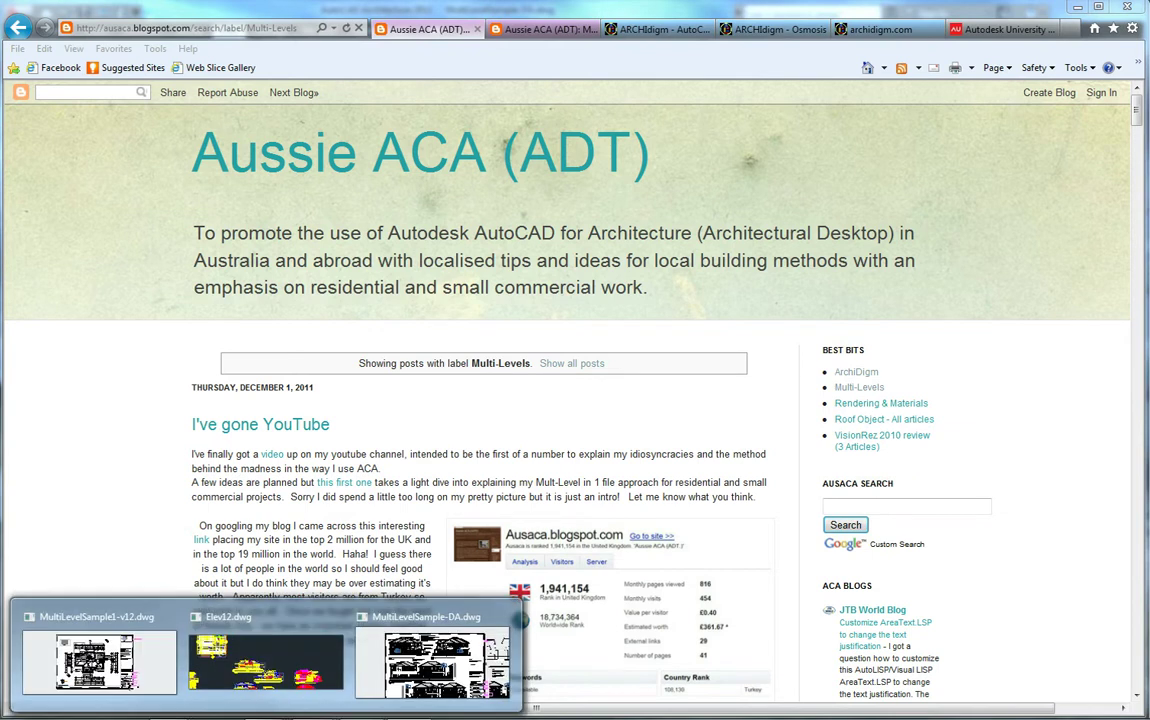
left_click(154, 682)
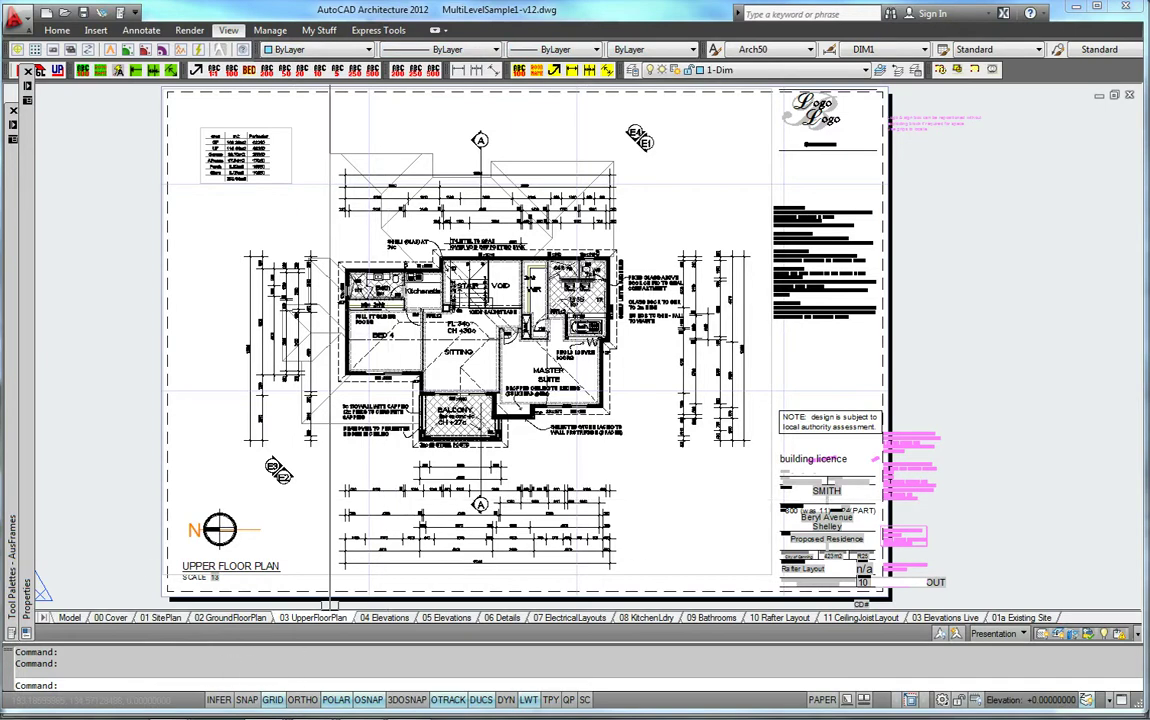
mouse_move(267, 716)
left_click(410, 615)
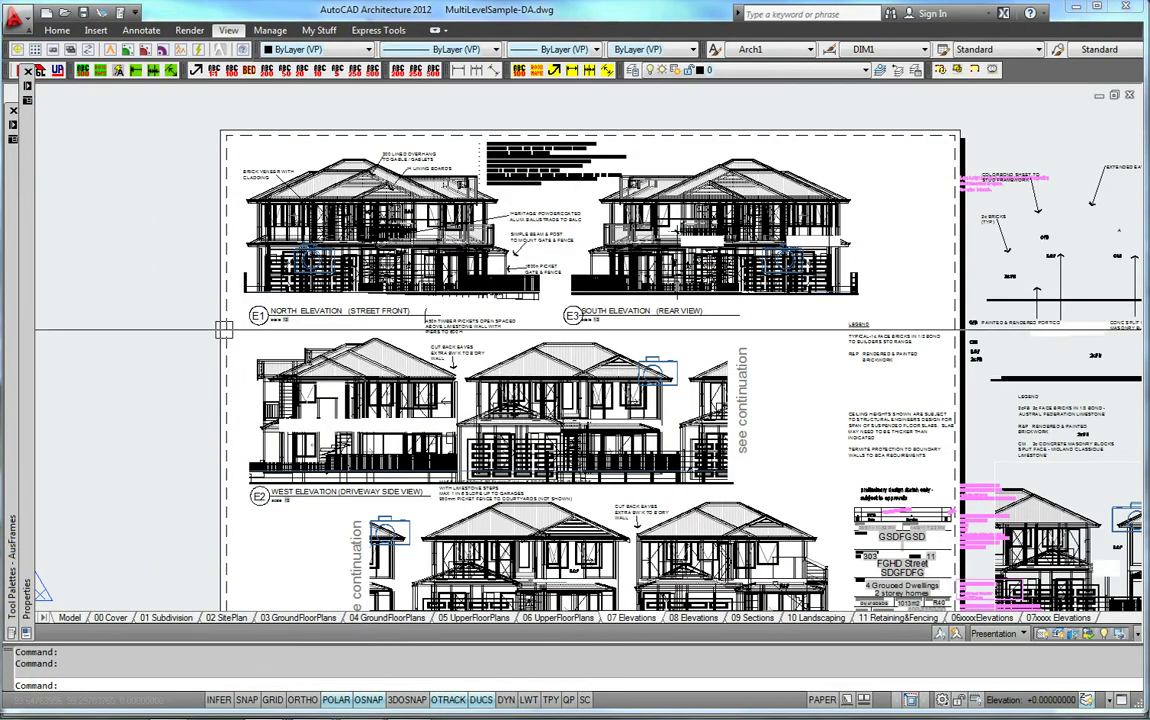
scroll(250, 175, "up", 5)
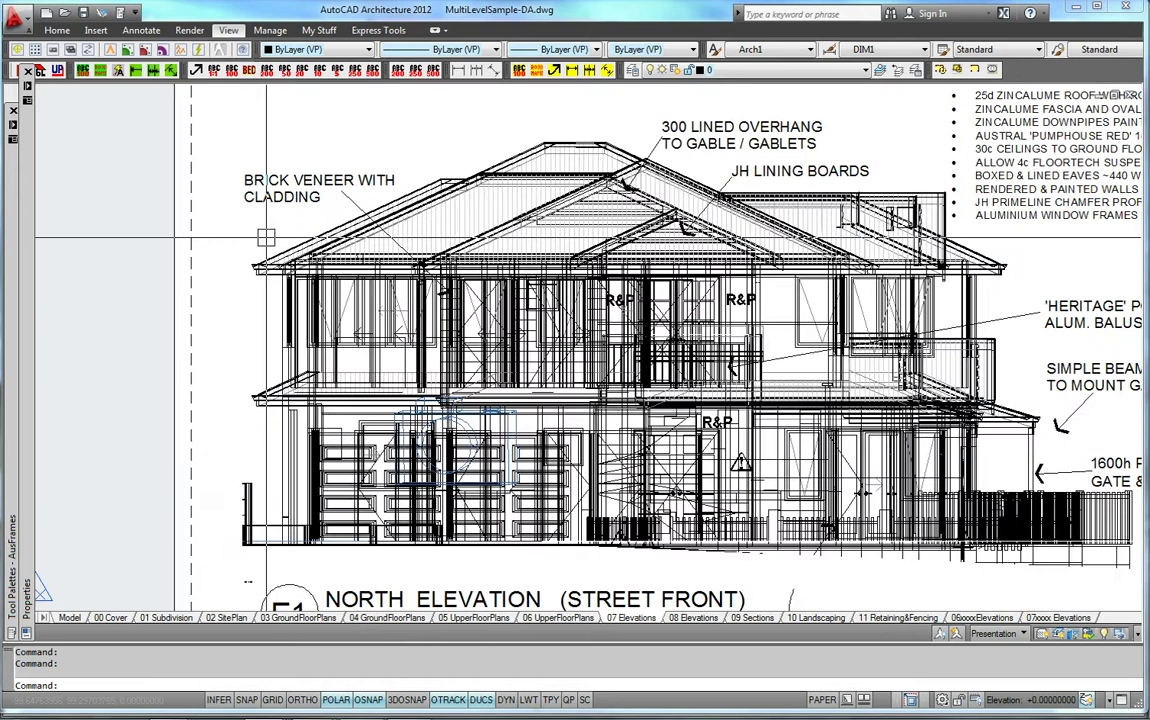
mouse_move(266, 237)
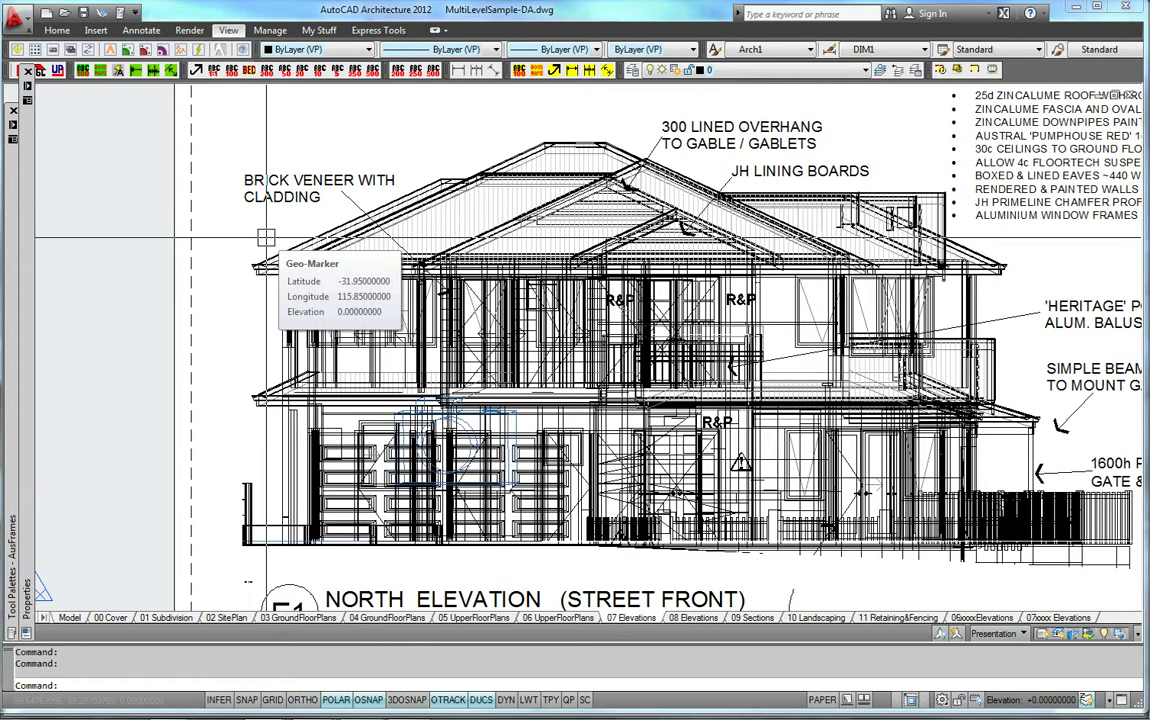
middle_click_drag(315, 282, 298, 321)
scroll(298, 321, "down", 3)
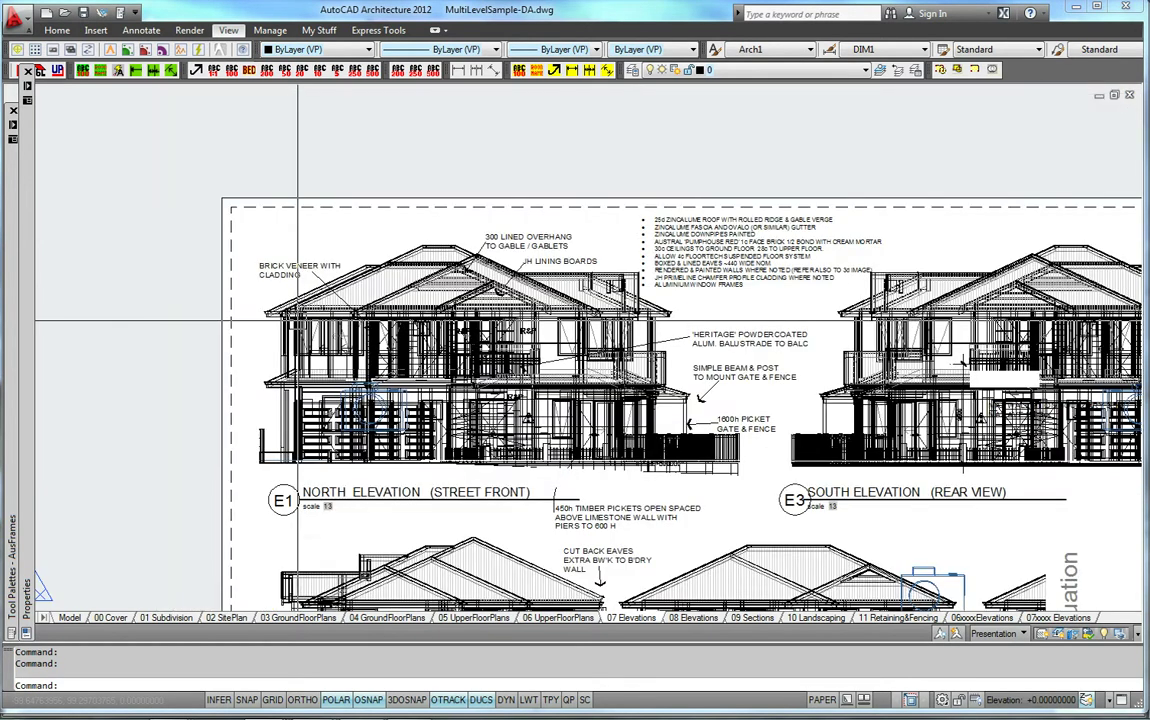
Step: Select the North Elevation viewport and check its Shade Plot setting
left_click(297, 322)
left_click(203, 312)
right_click(231, 348)
mouse_move(312, 518)
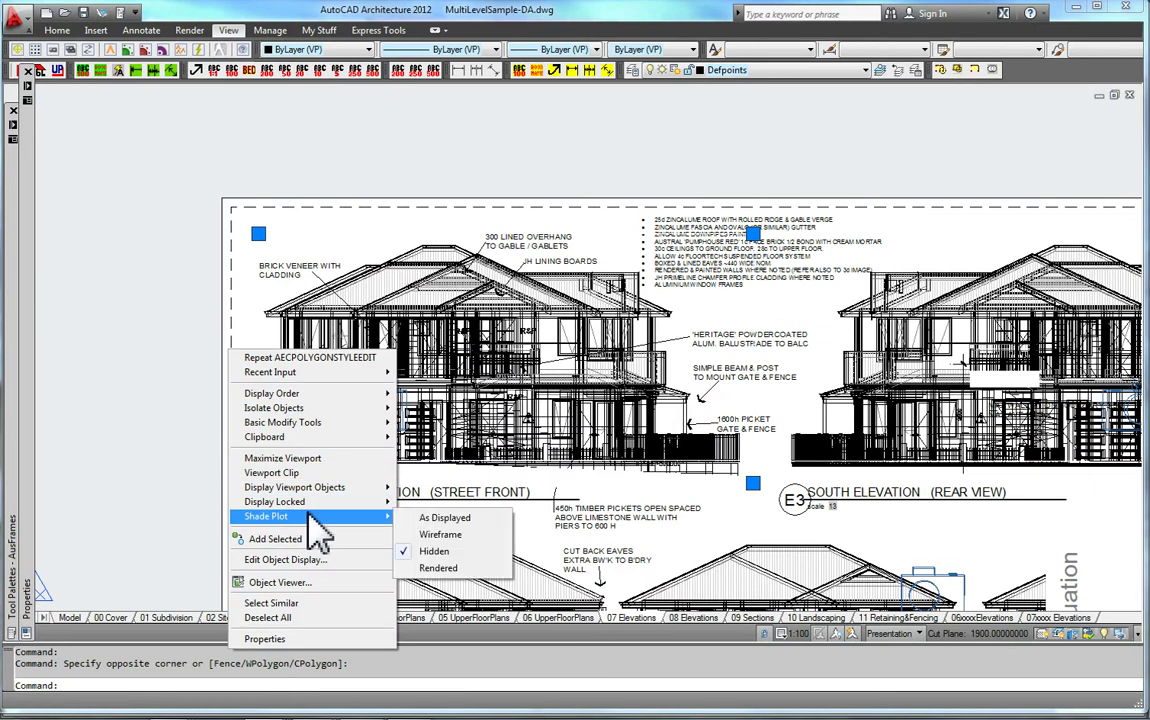
left_click(241, 284)
scroll(293, 297, "up", 3)
middle_click_drag(354, 345, 354, 331)
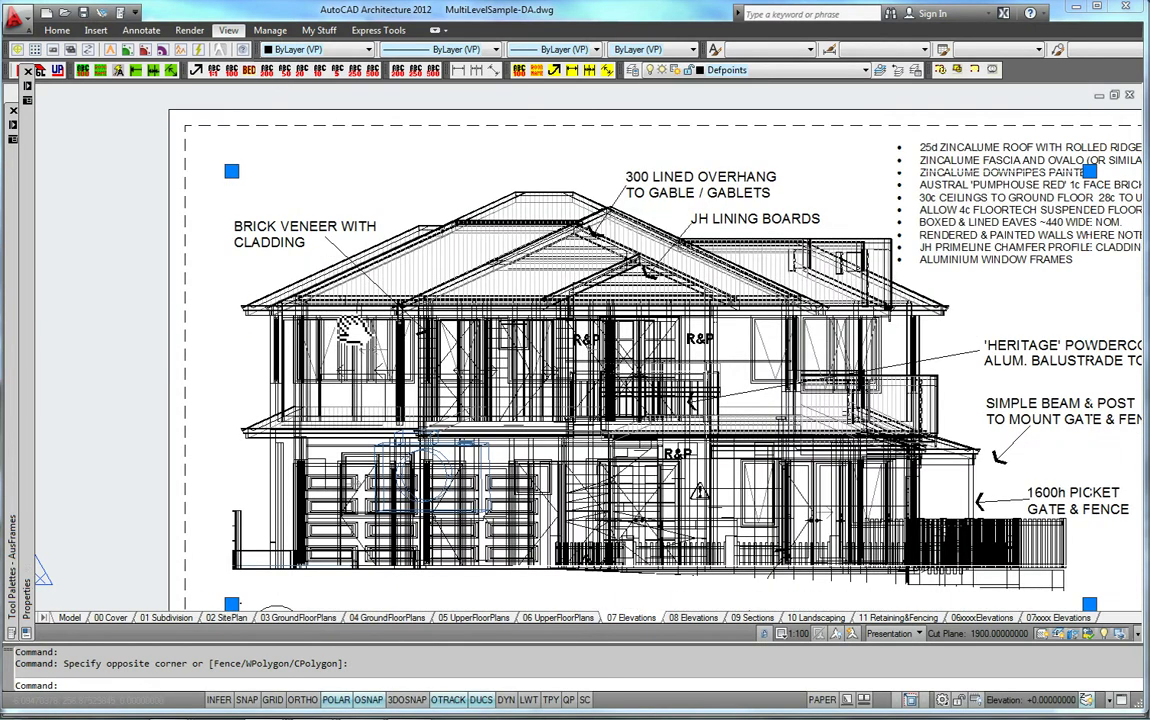
Step: Preview the plot of the 07 Elevations layout and examine the North Elevation's roof and gable linework
right_click(632, 618)
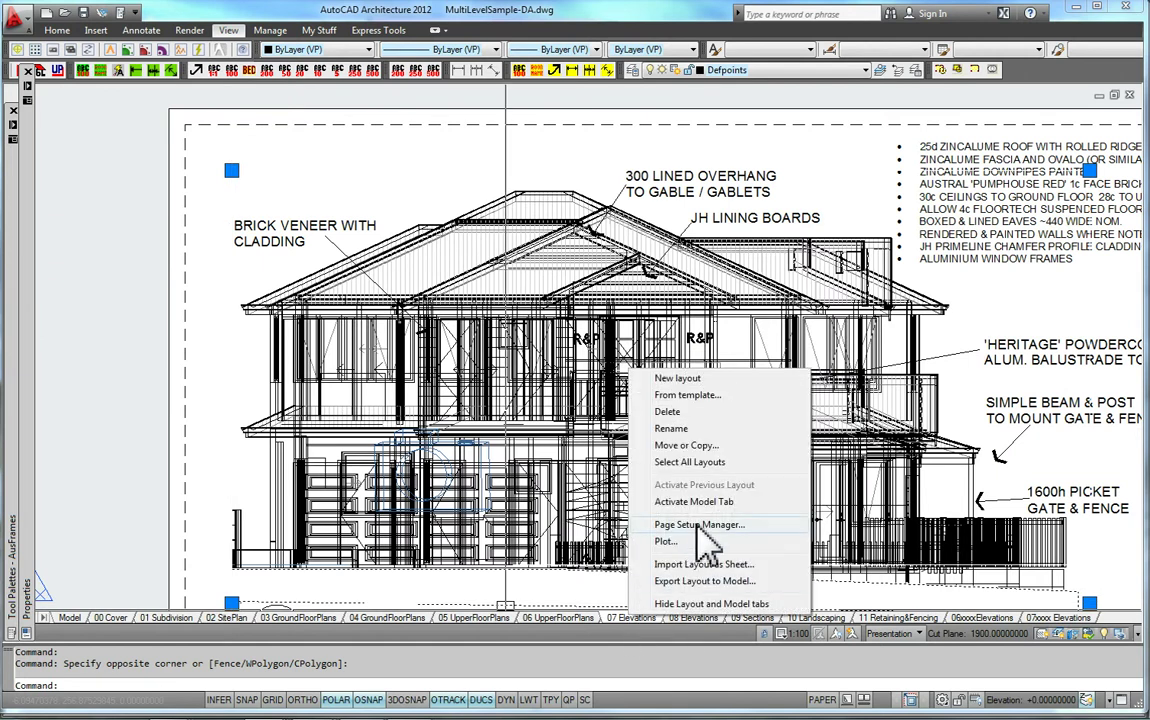
left_click(698, 543)
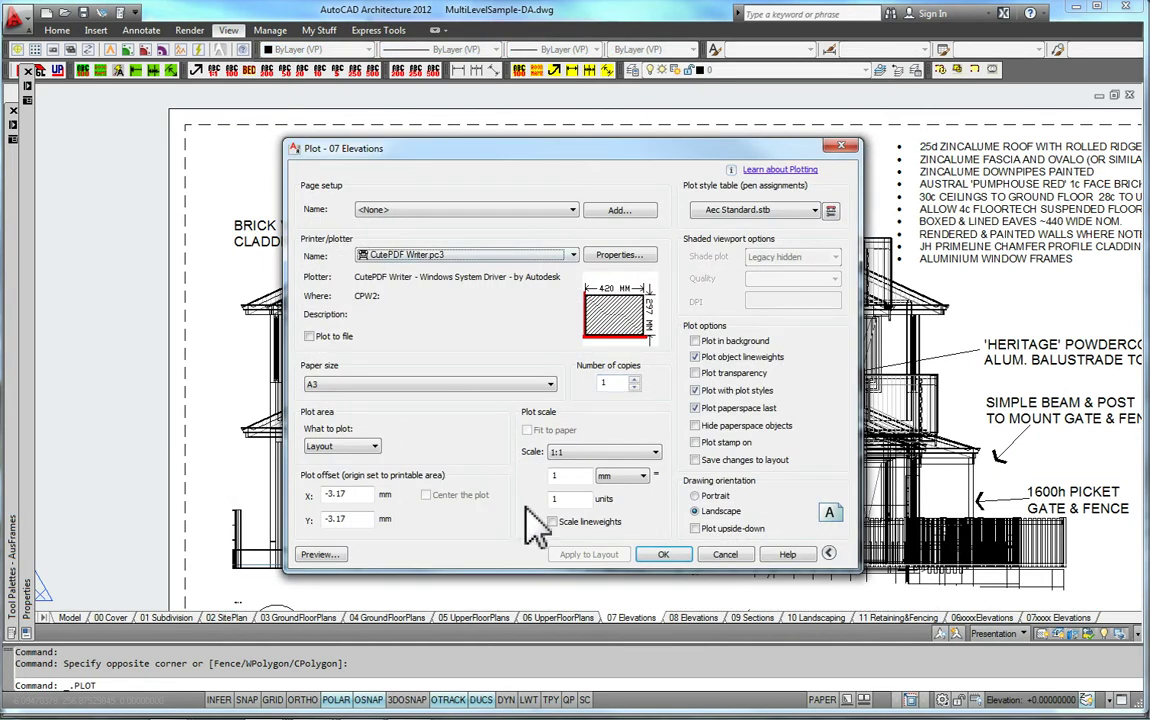
left_click(320, 554)
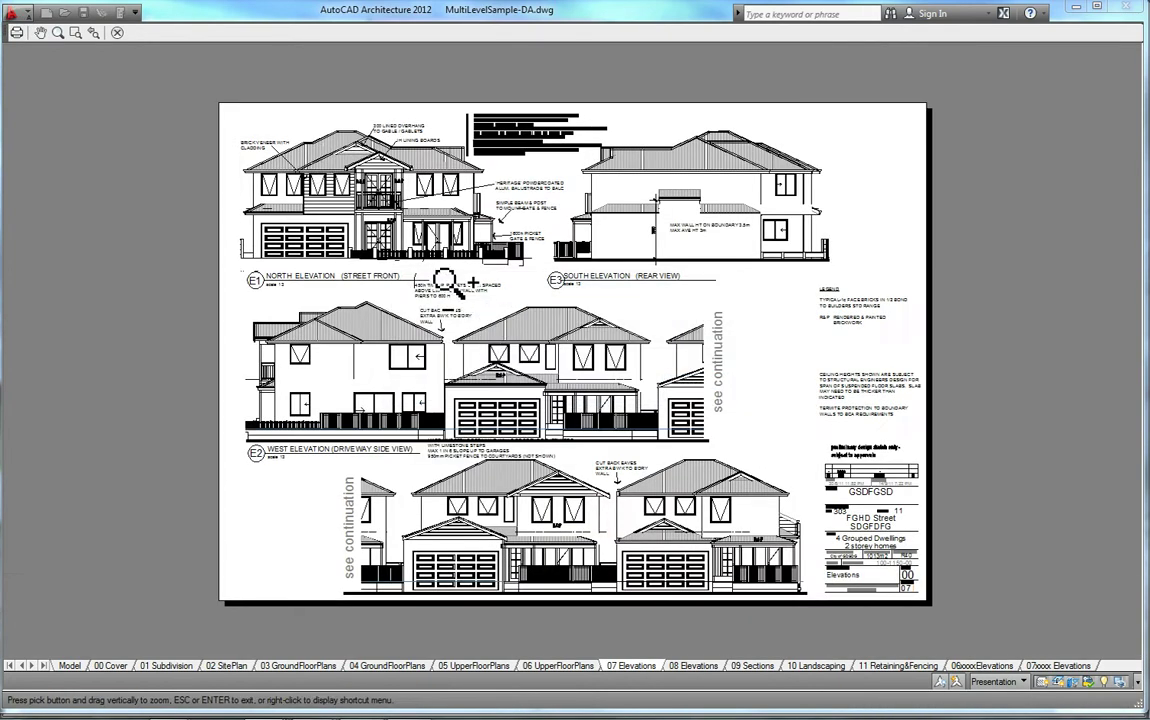
scroll(313, 155, "up", 5)
scroll(313, 155, "down", 2)
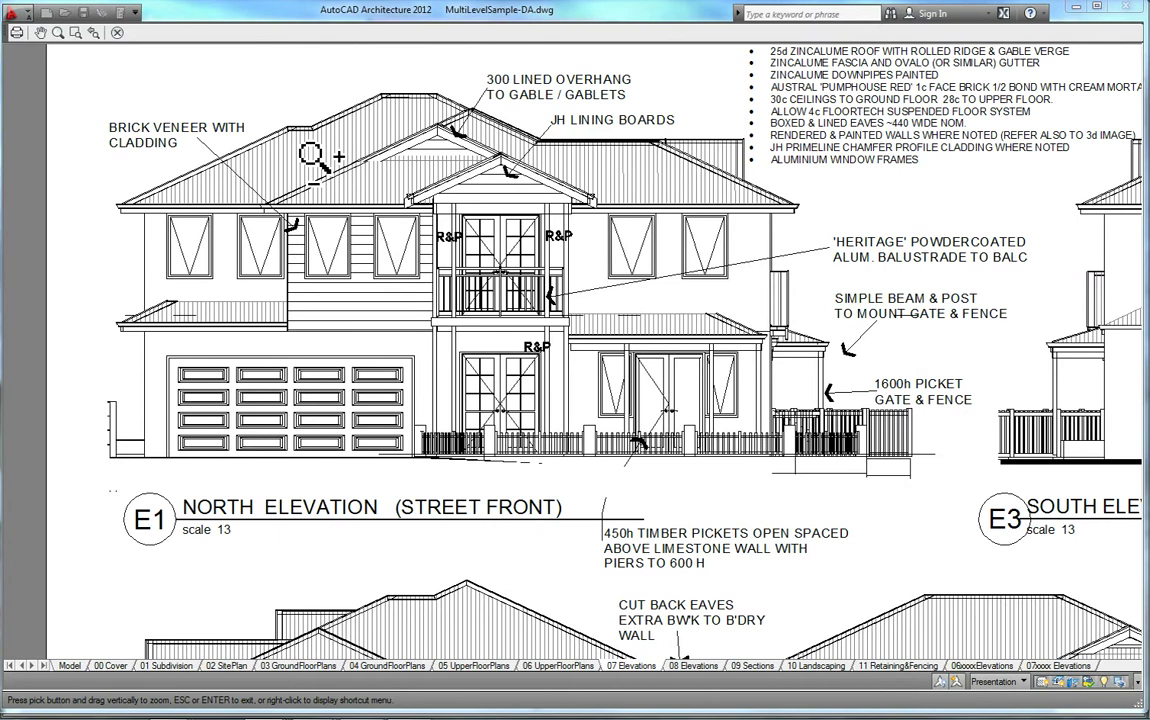
scroll(318, 105, "up", 5)
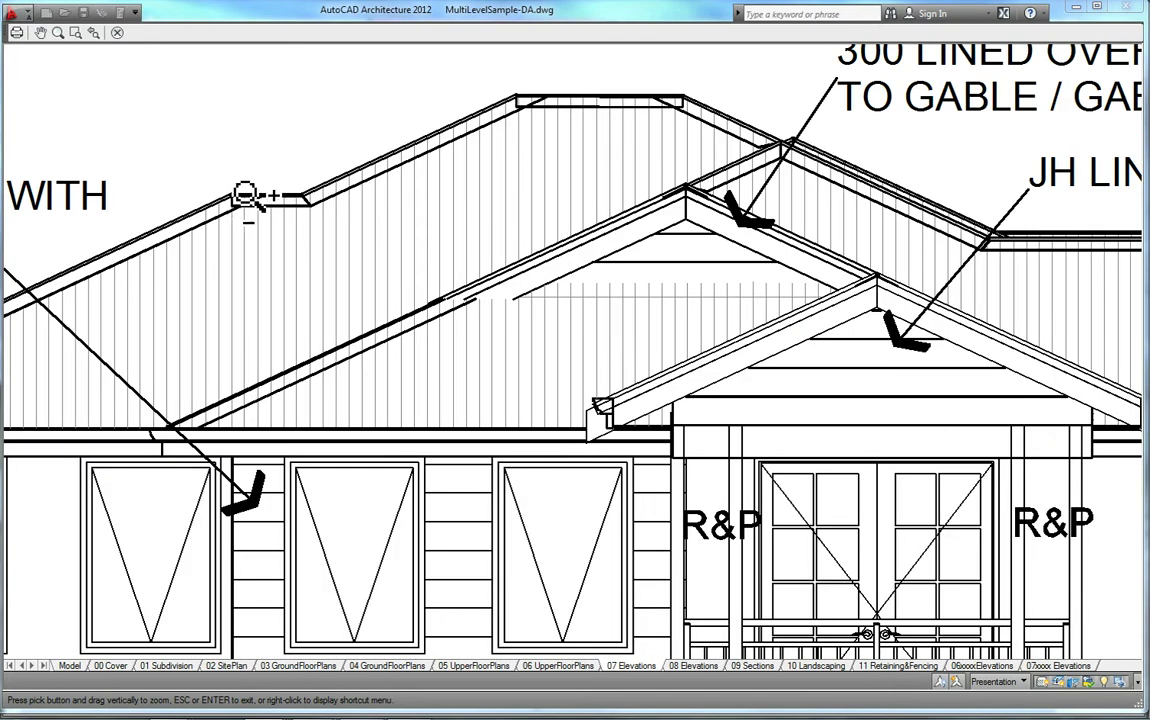
middle_click_drag(692, 107, 565, 110)
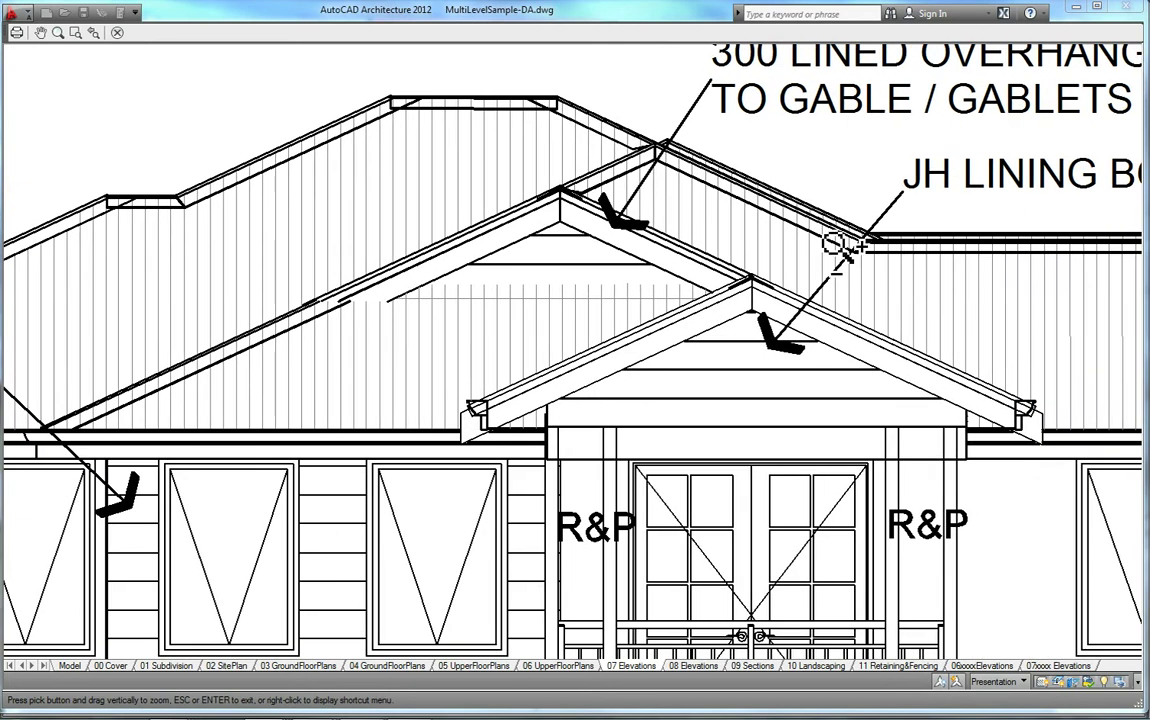
middle_click_drag(885, 258, 635, 243)
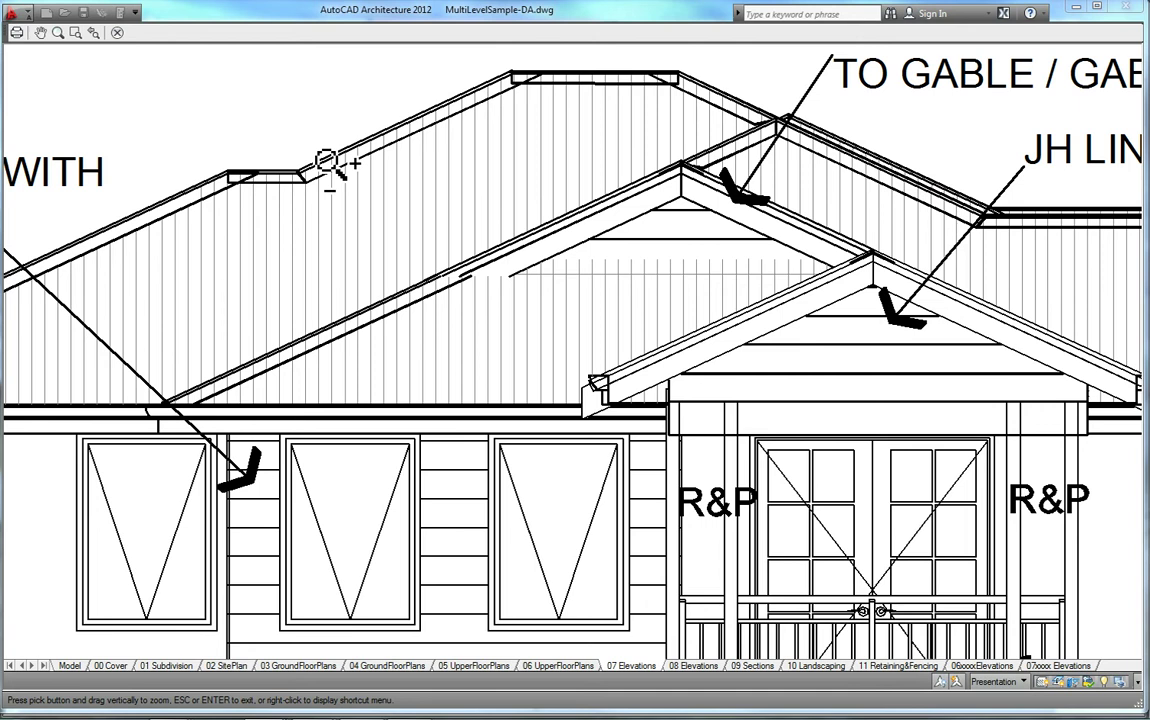
scroll(343, 168, "down", 3)
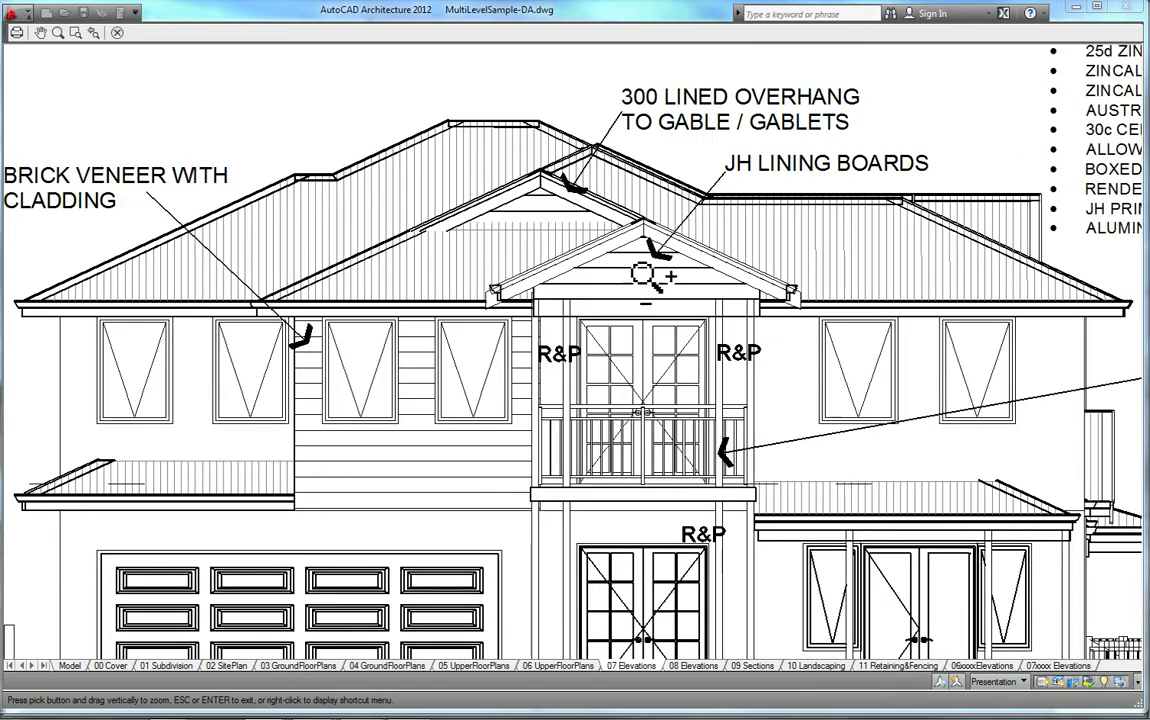
middle_click_drag(650, 275, 475, 271)
scroll(297, 243, "up", 2)
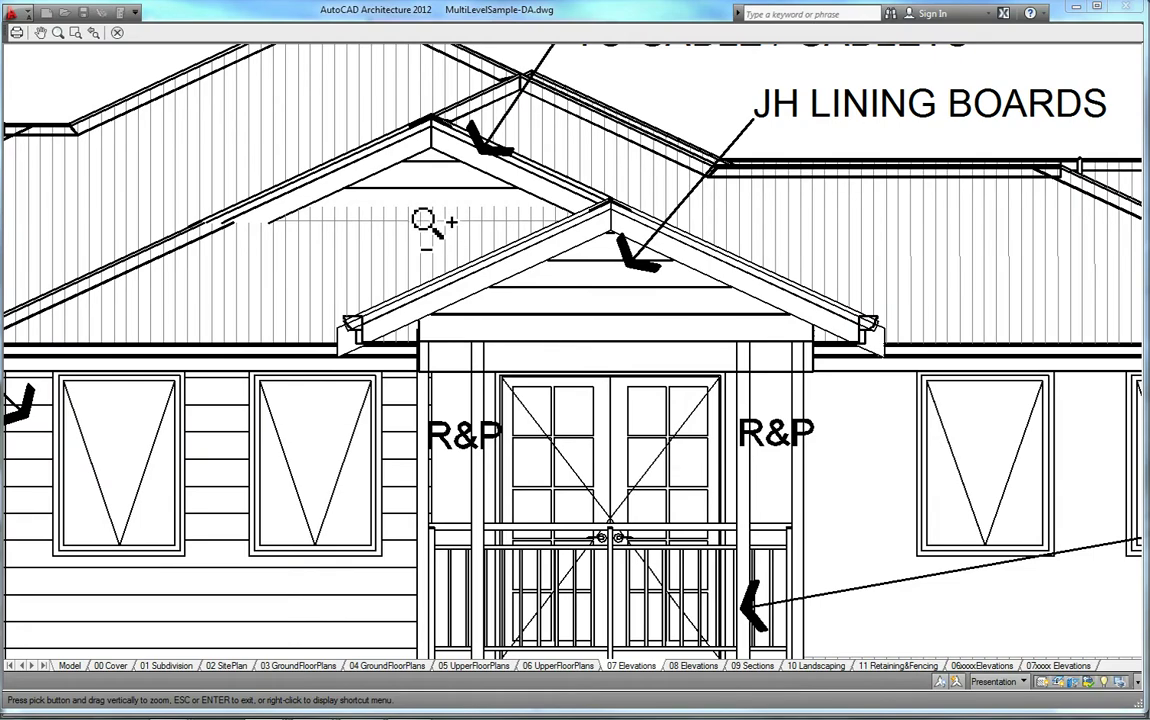
Step: Examine the South and West Elevations in the plot preview, and leave the preview without plotting
scroll(424, 220, "down", 5)
middle_click_drag(543, 262, 361, 225)
middle_click_drag(848, 254, 492, 232)
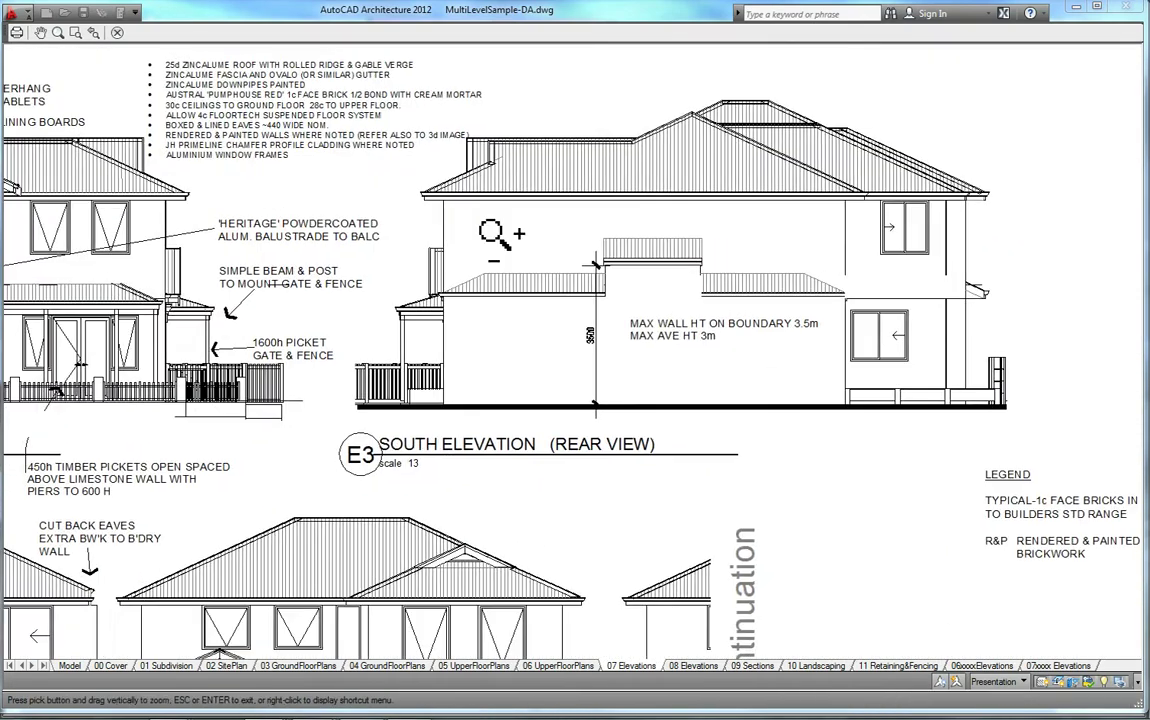
middle_click_drag(738, 258, 1076, 171)
middle_click_drag(524, 361, 978, 229)
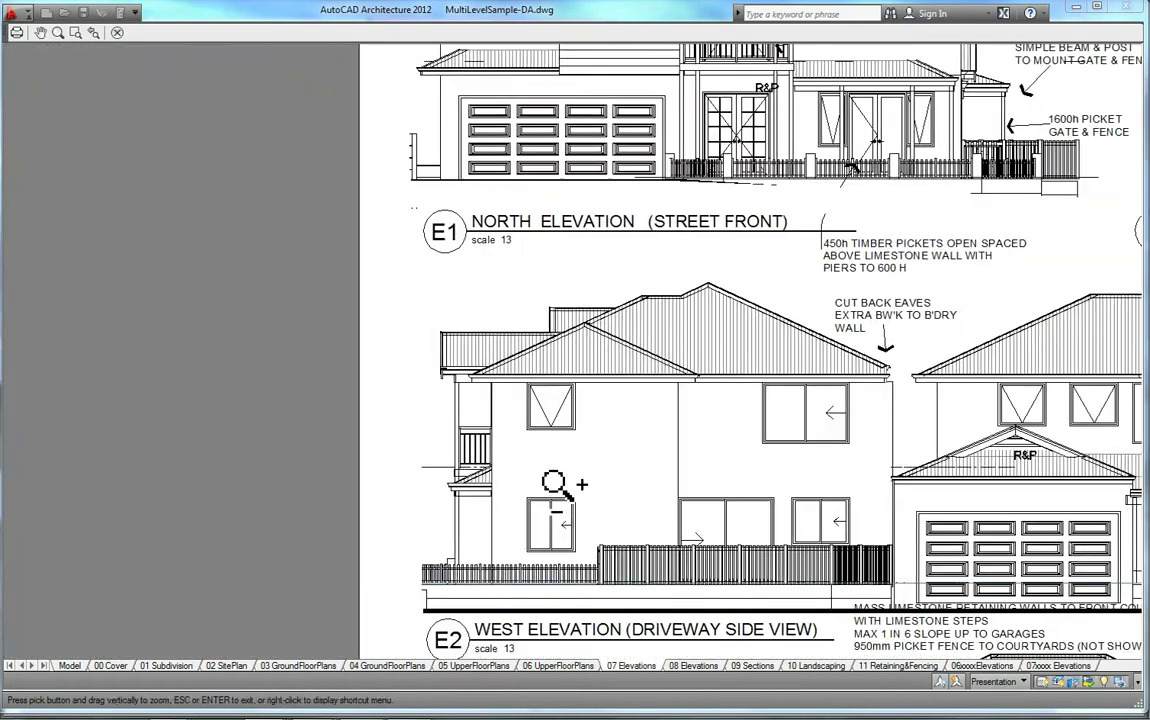
scroll(557, 484, "up", 4)
middle_click_drag(626, 477, 486, 427)
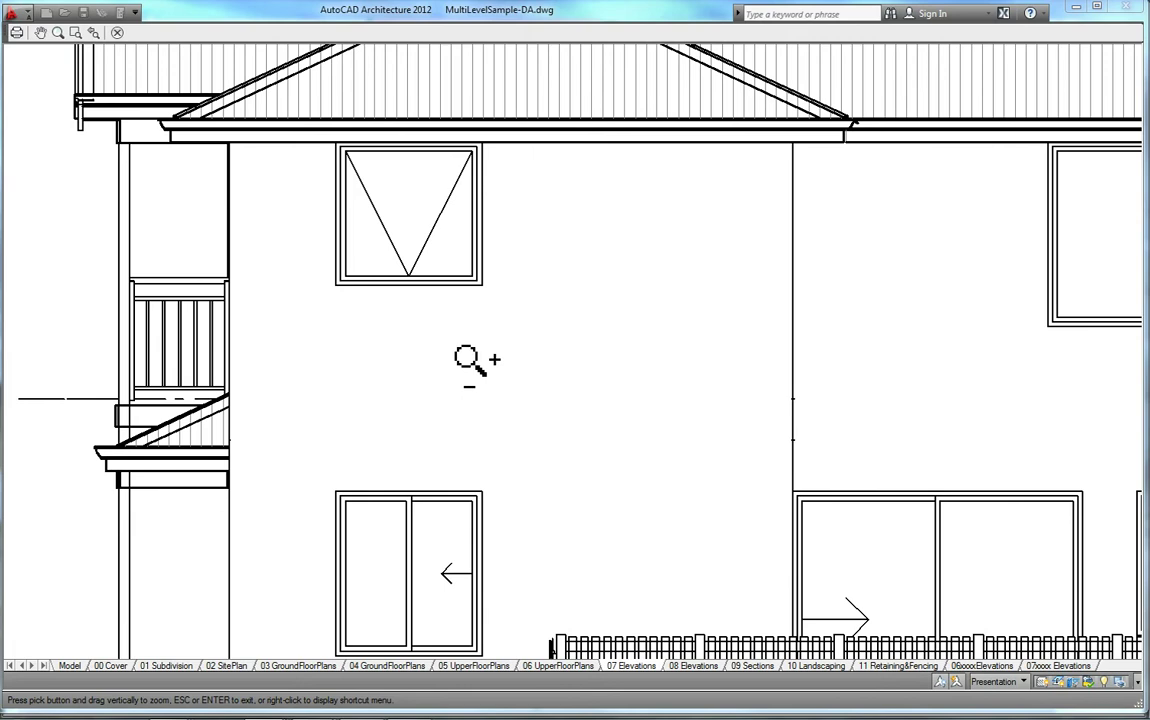
key("Escape")
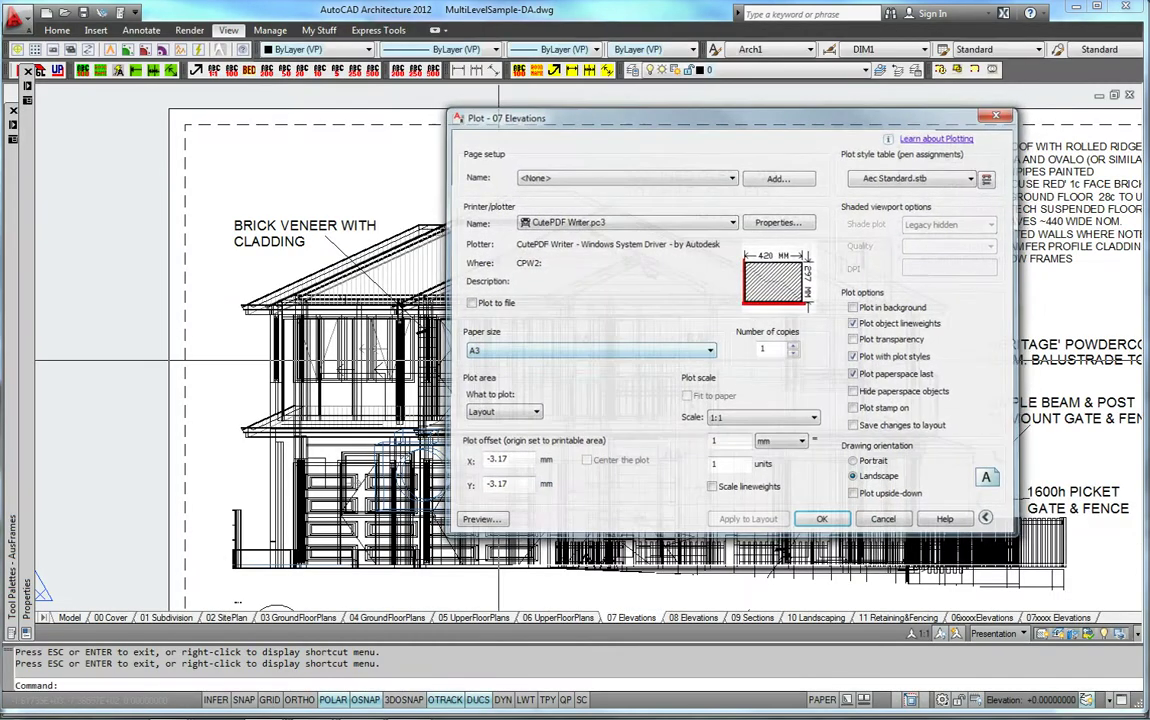
key("Escape")
Step: Review the plot options for the 07 Elevations layout and cancel without plotting
scroll(287, 276, "down", 3)
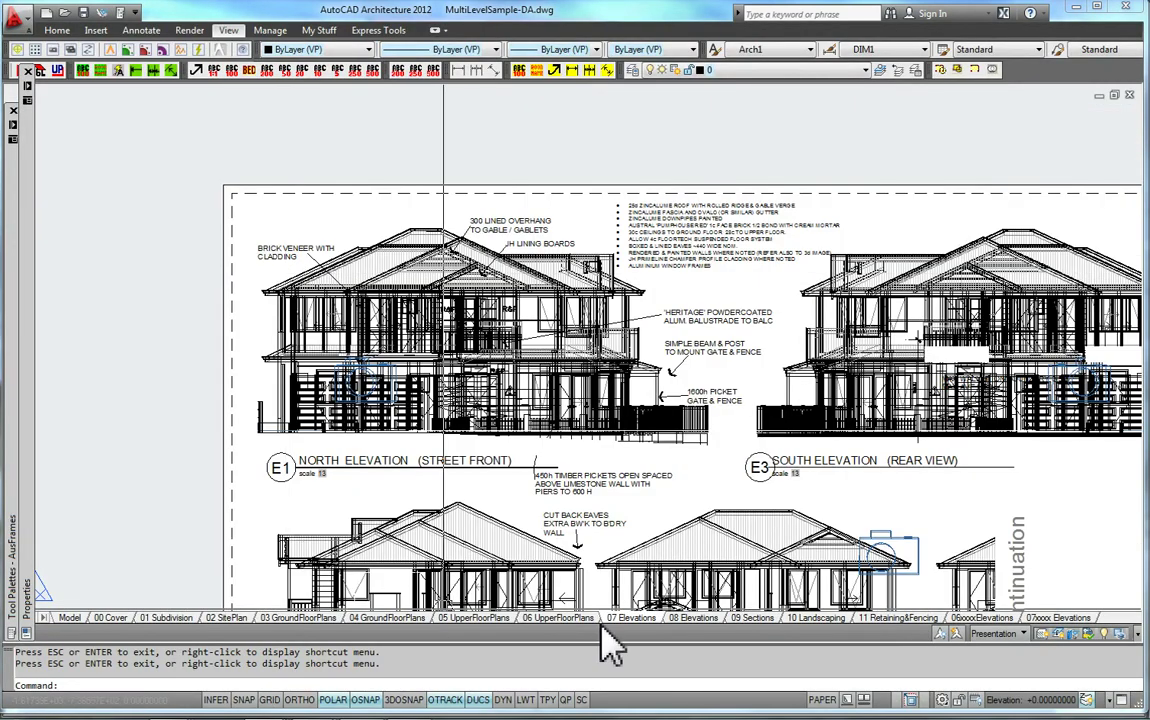
right_click(638, 627)
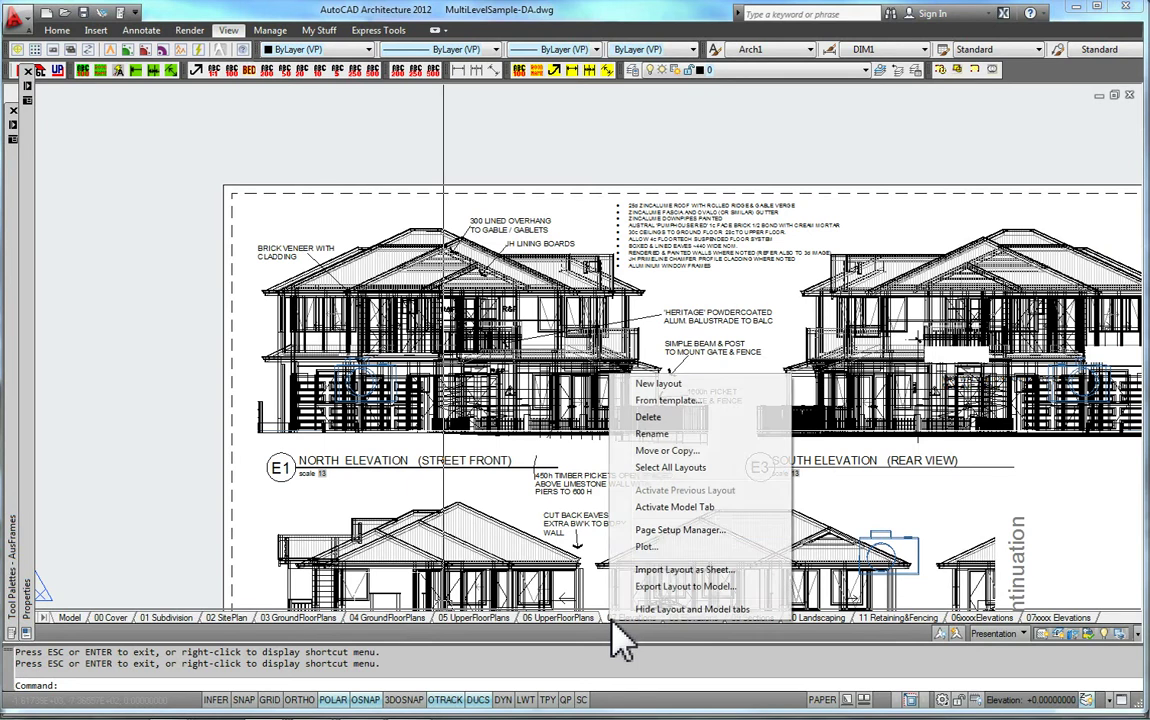
left_click(662, 546)
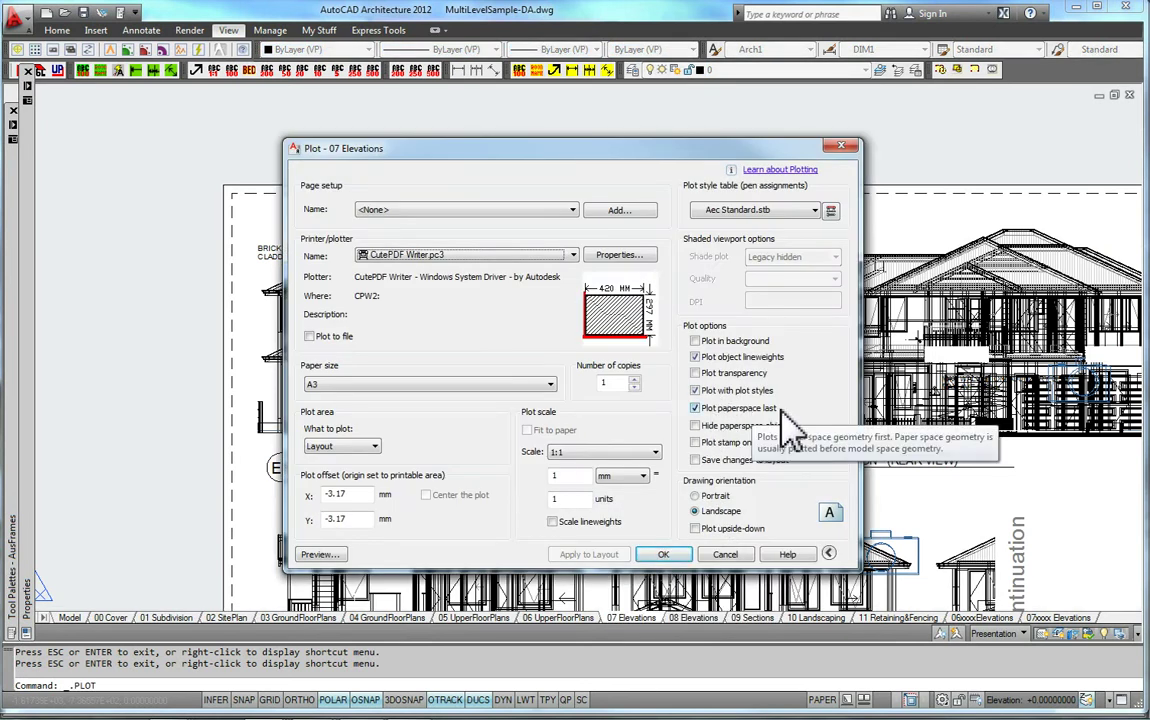
key("Escape")
Step: Select the AEC polygon masking the band between floors on the West Elevation to inspect it, and clear the selection
scroll(302, 364, "up", 3)
left_click(305, 369)
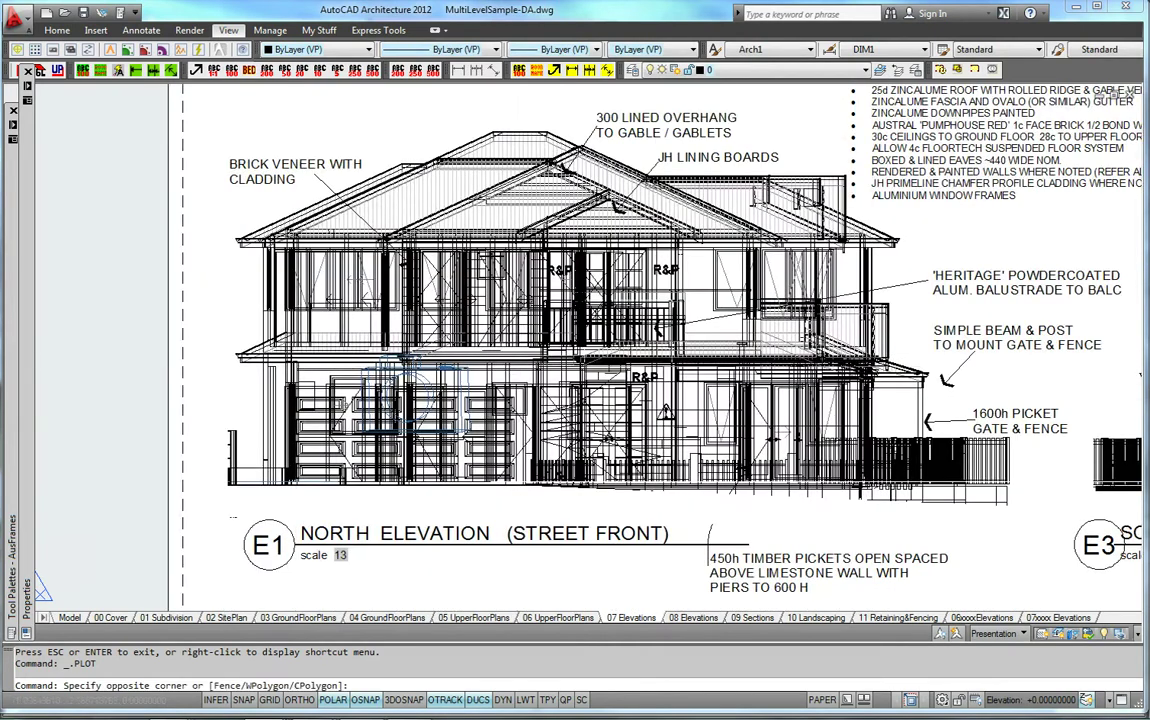
scroll(533, 302, "down", 3)
key("Escape")
scroll(506, 560, "up", 5)
middle_click_drag(498, 573, 634, 276)
left_click(619, 309)
left_click(608, 325)
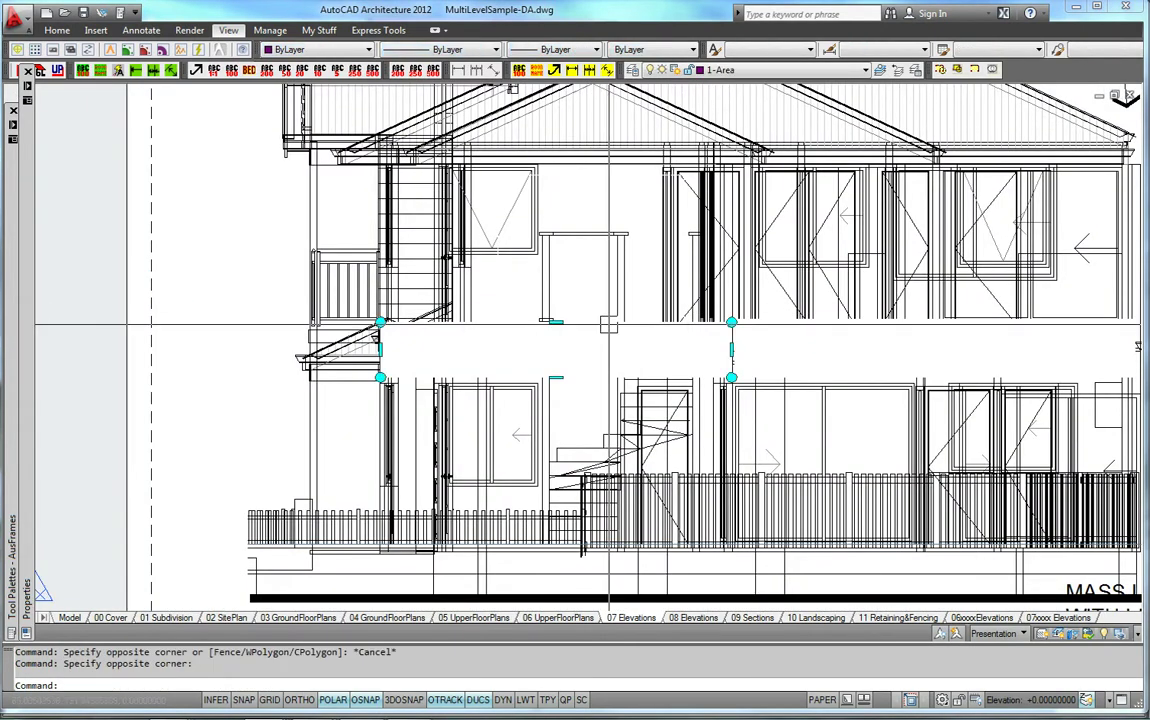
scroll(561, 383, "down", 3)
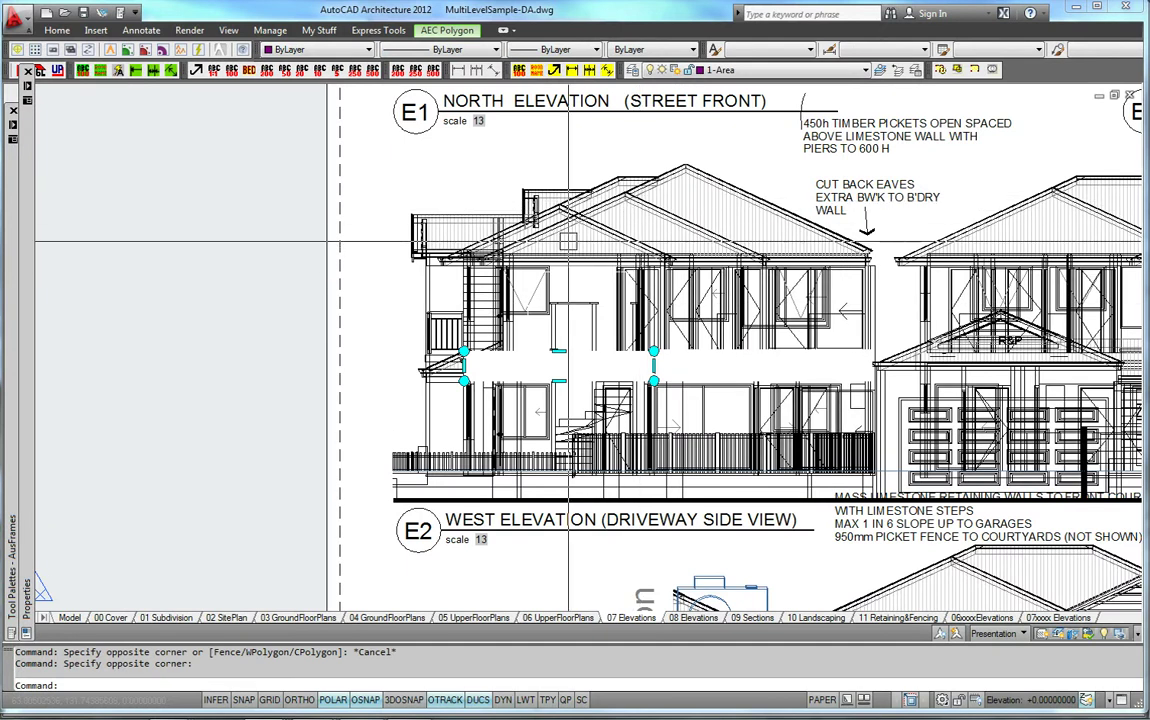
key("Escape")
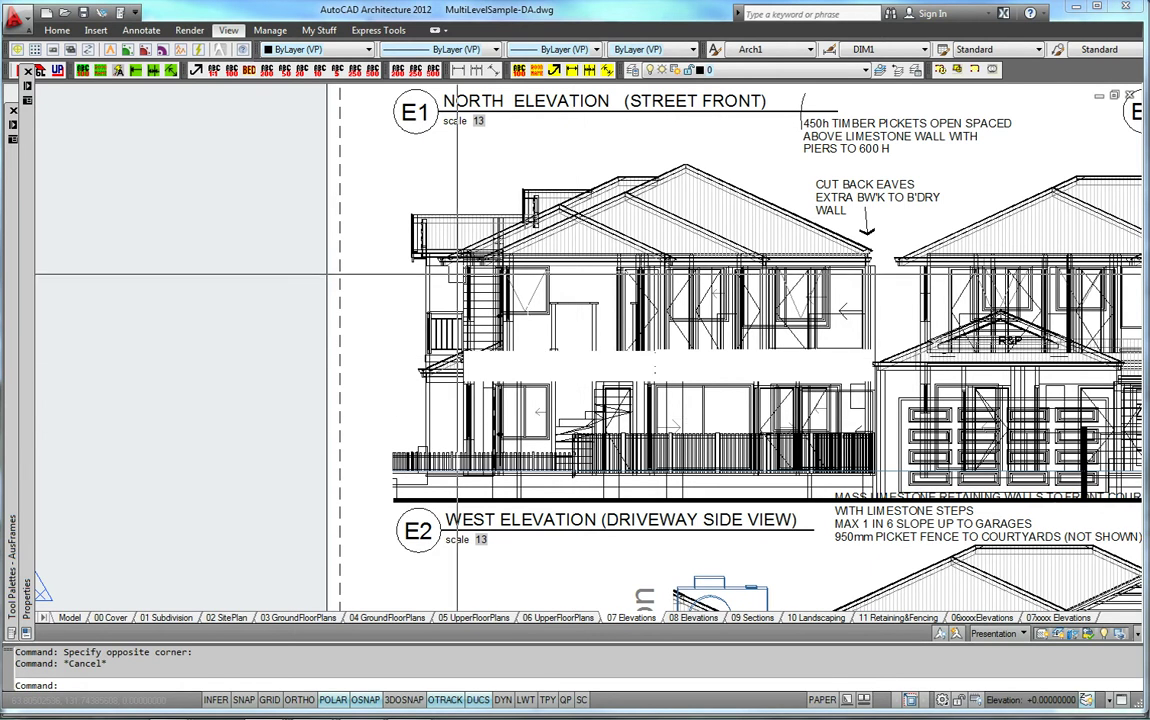
Step: Move the mask polygon from the West Elevation to the empty area beside the sheet, and undo the move
type("m")
key("Return")
left_click(532, 351)
key("Return")
left_click(534, 351)
left_click(199, 331)
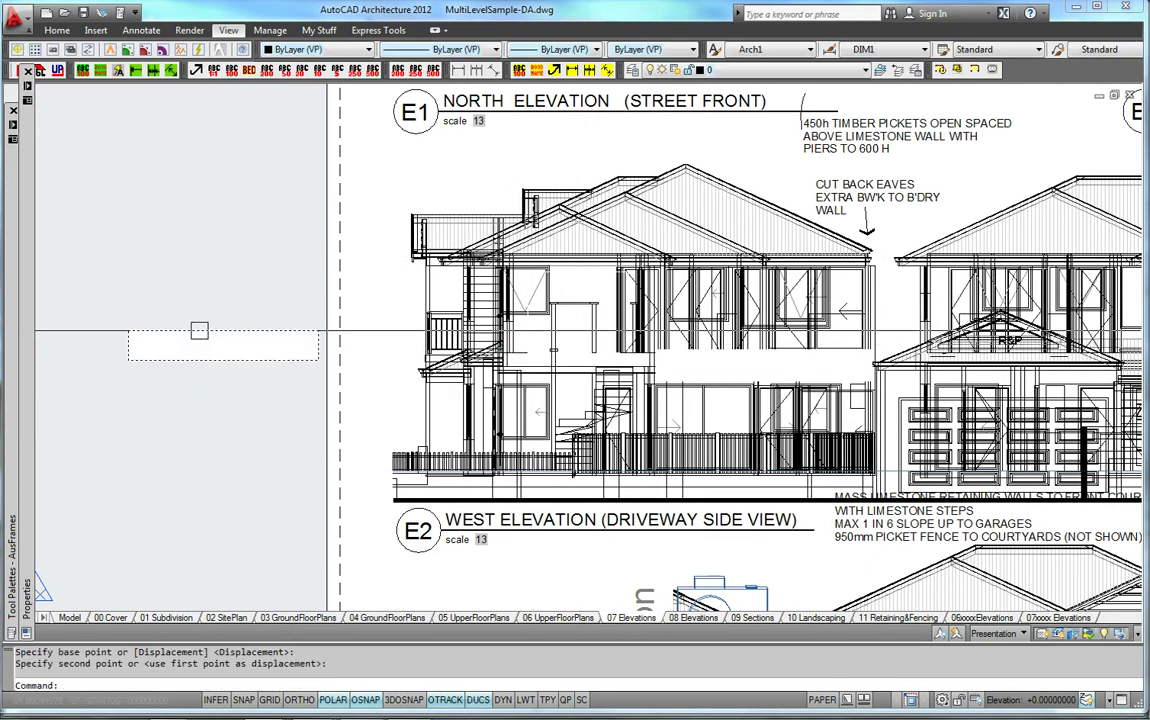
left_click(199, 330)
key("ctrl+z")
Step: Preview the 07 Elevations plot again and examine the masked wall area of the West Elevation
middle_click_drag(655, 367, 606, 374)
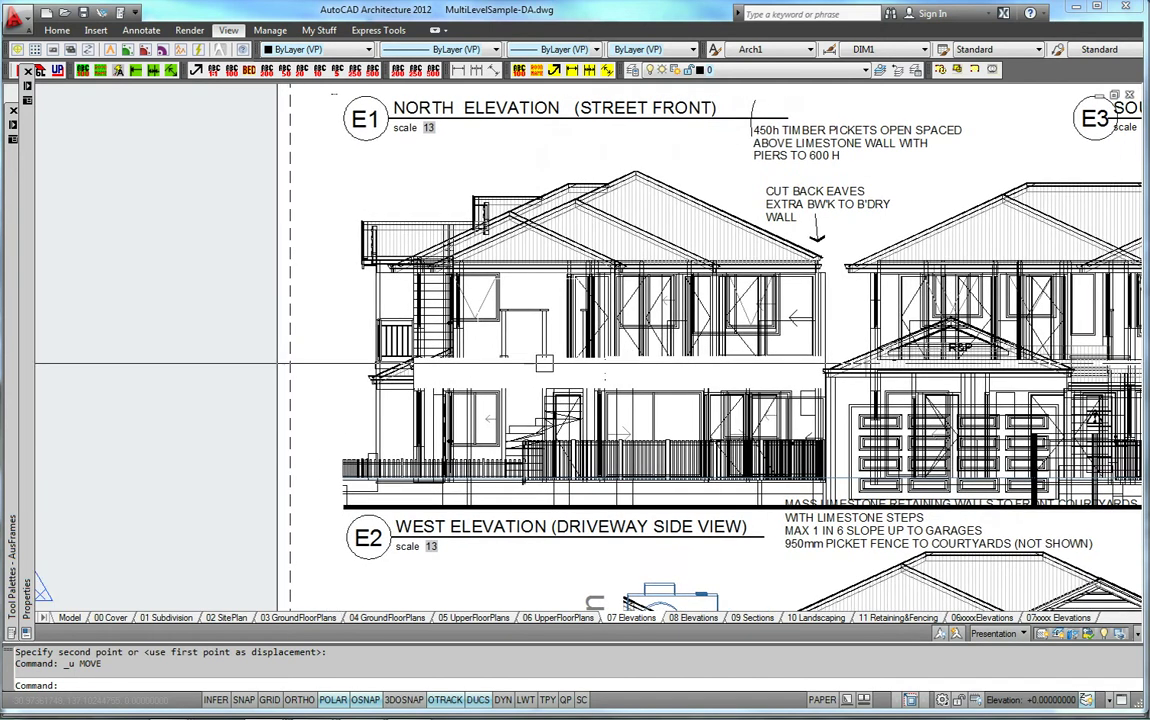
scroll(290, 367, "up", 4)
scroll(290, 367, "down", 2)
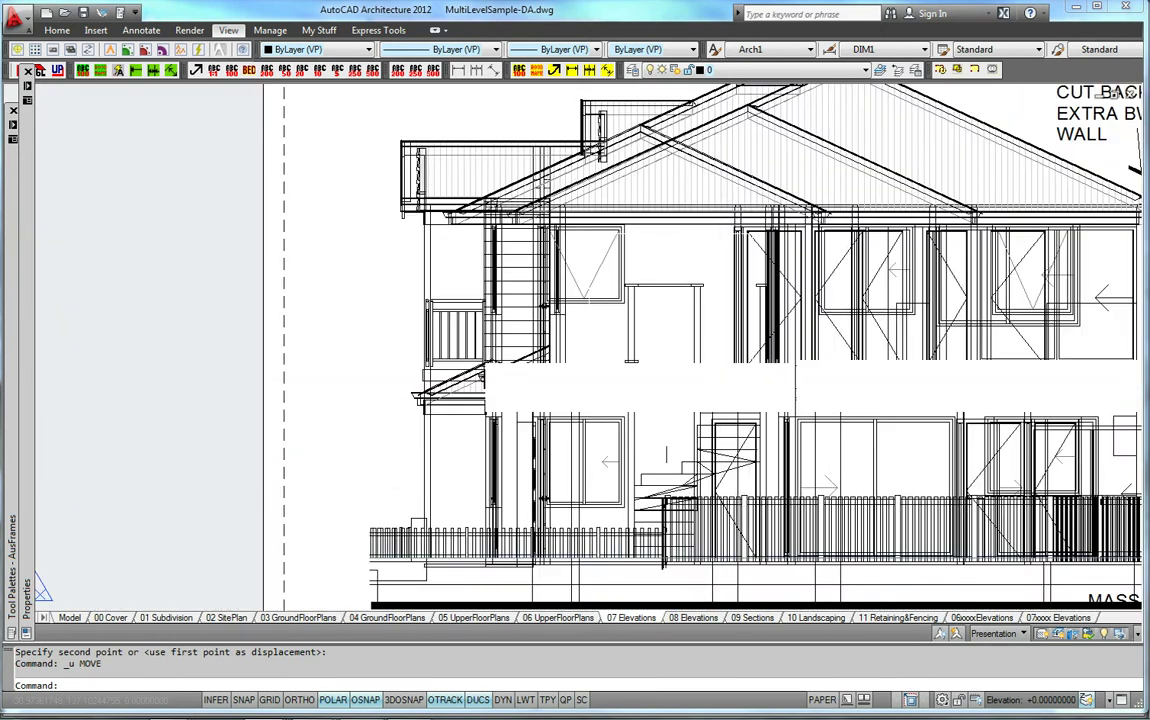
right_click(603, 632)
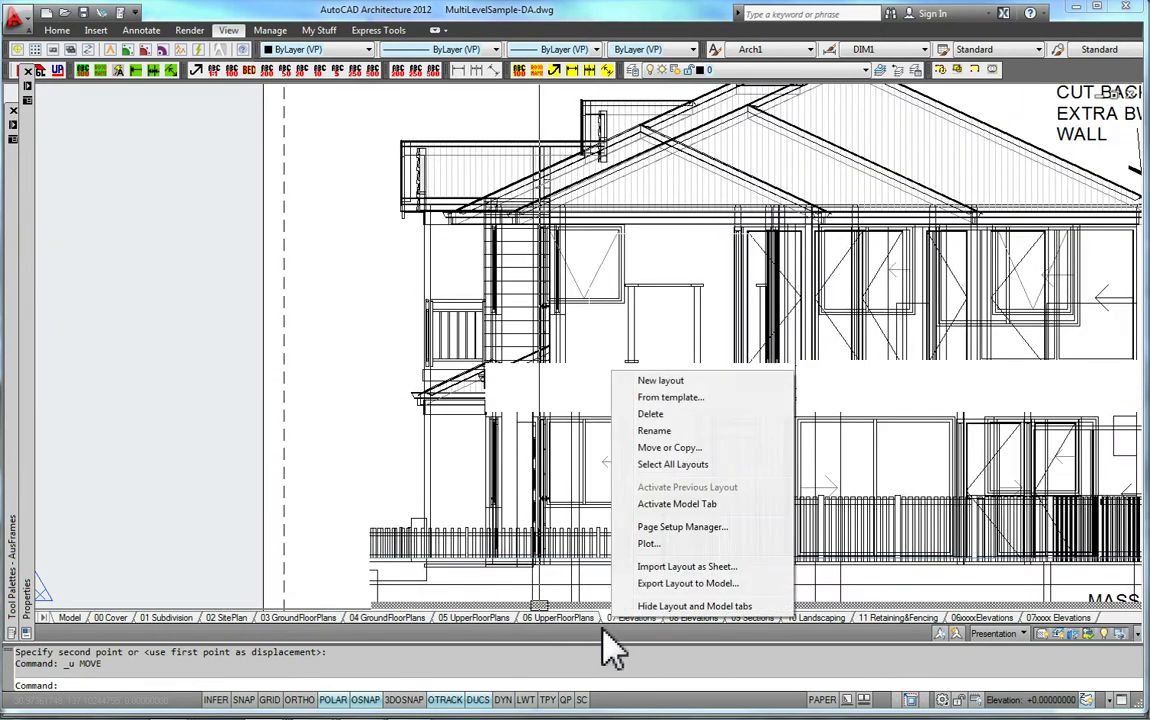
left_click(650, 545)
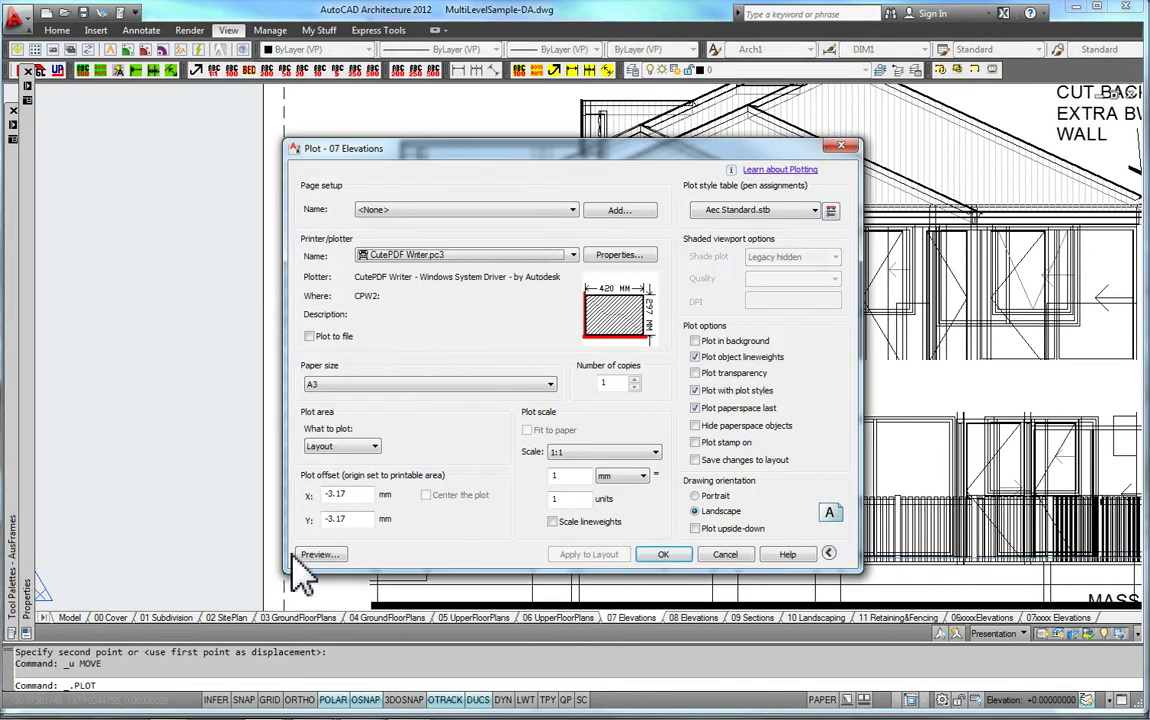
left_click(316, 554)
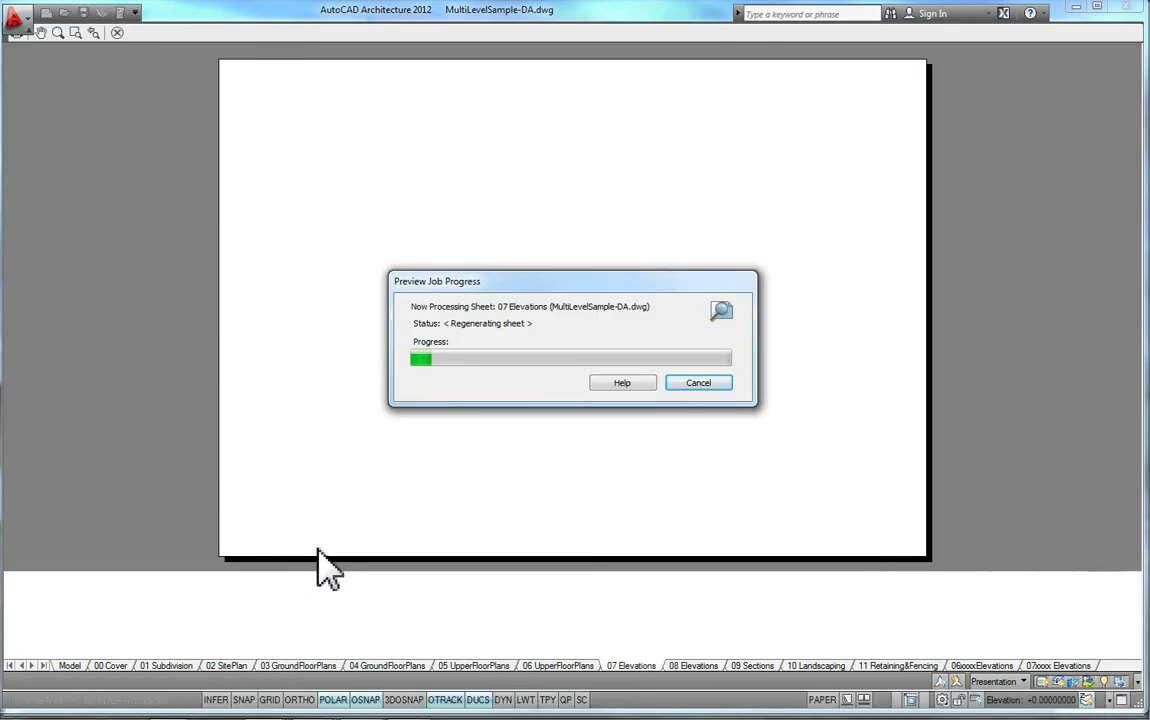
scroll(290, 405, "up", 5)
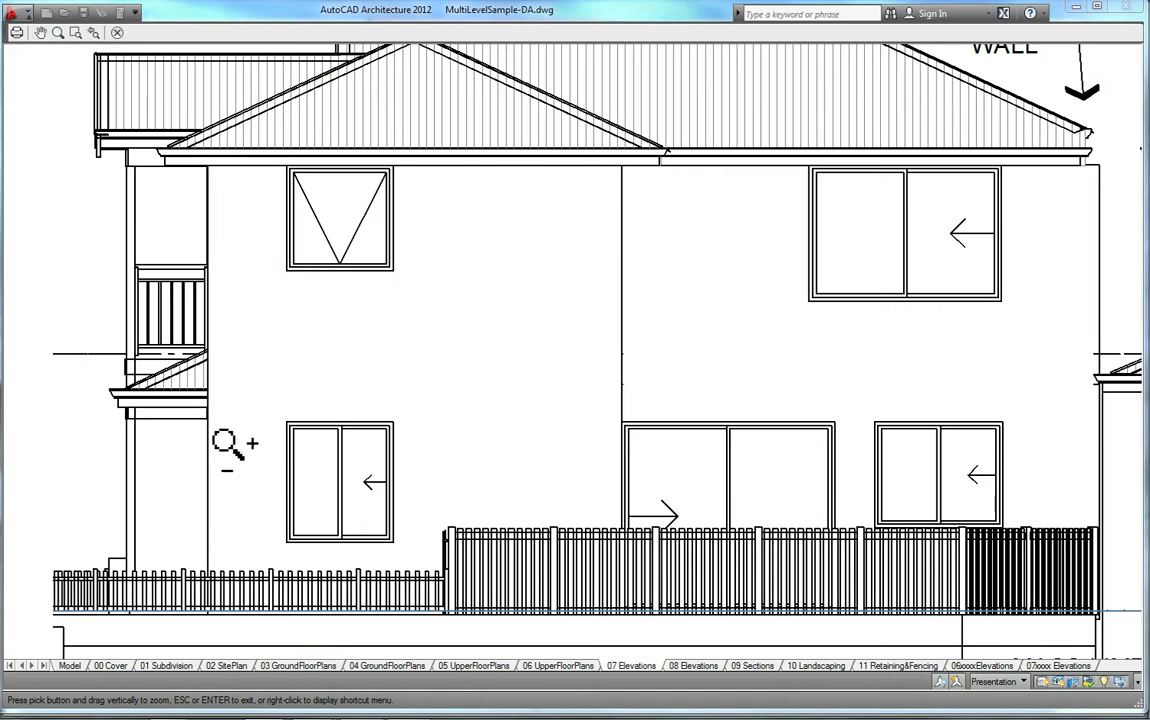
Step: Check the masked West Elevation in the preview at a wider view, and close it without plotting
scroll(232, 560, "down", 2)
scroll(272, 468, "up", 1)
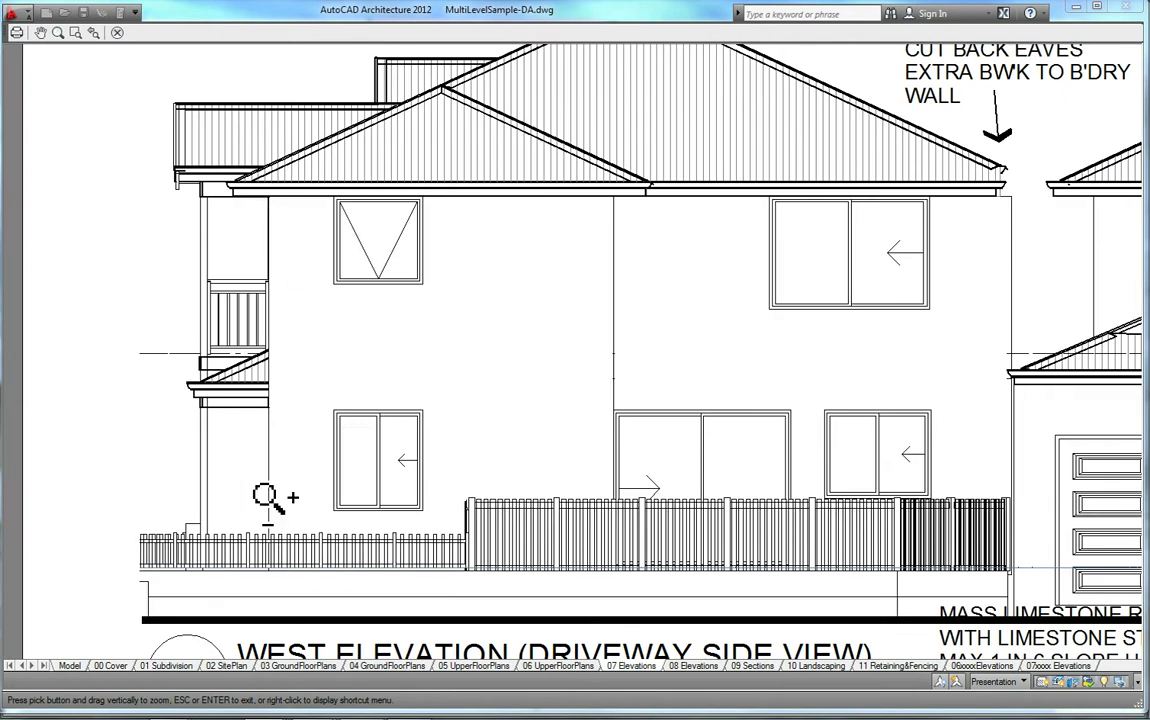
key("Escape")
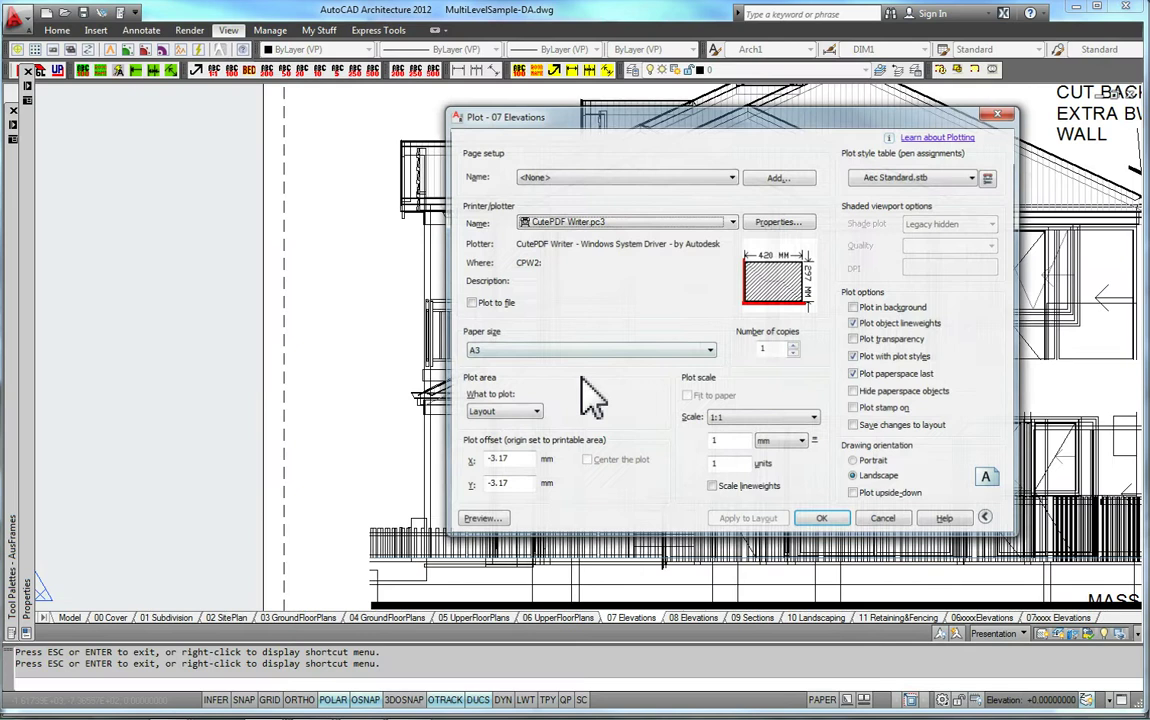
left_click(895, 520)
Step: Move the AEC polygon masking the band between floors off the West Elevation to the empty area beside the sheet
left_click(515, 375)
left_click(513, 363)
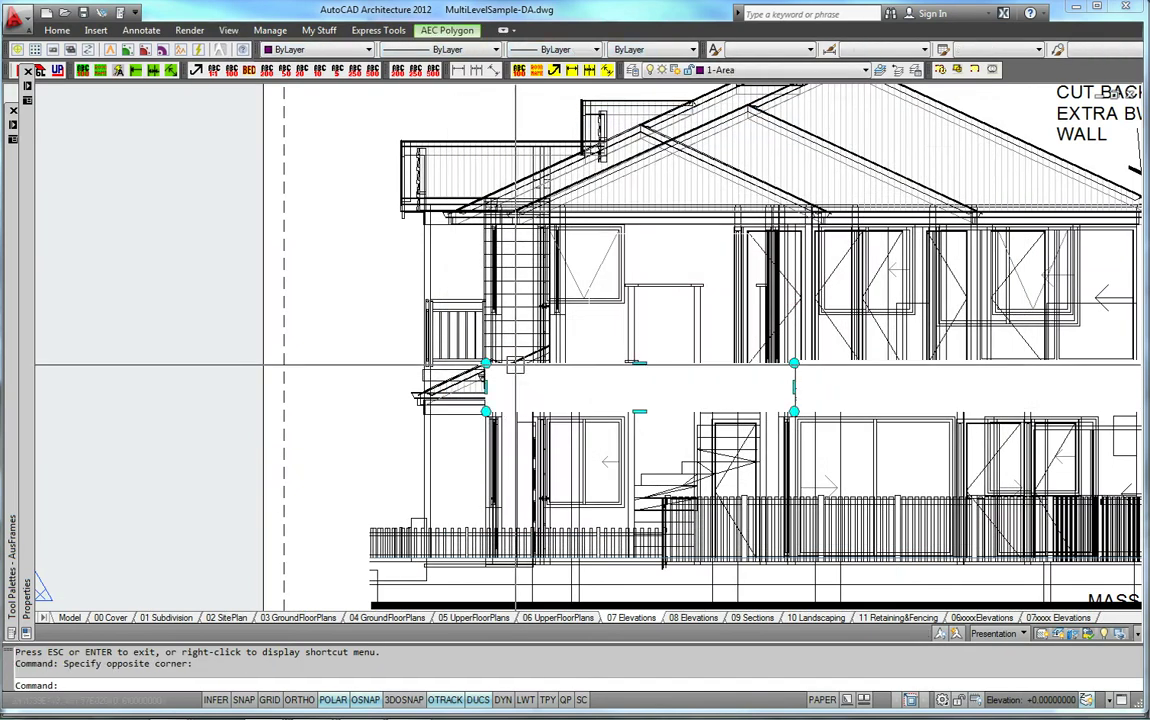
key("Escape")
type("m")
key("Return")
left_click(699, 368)
key("Return")
left_click(701, 364)
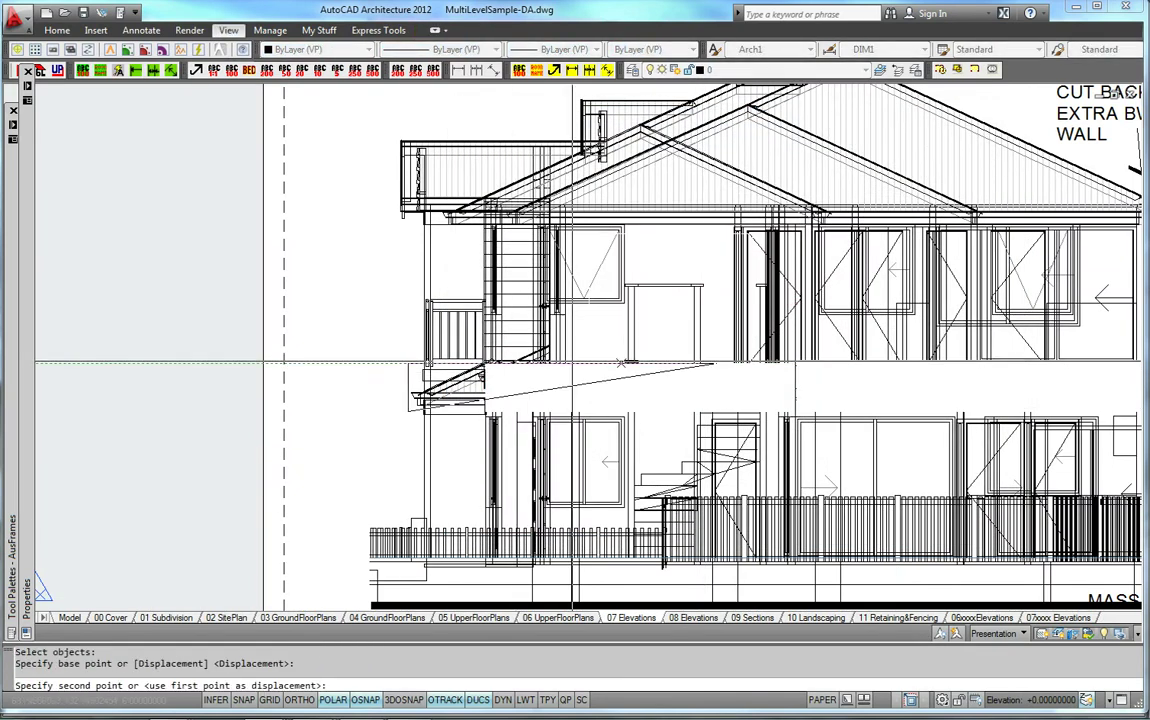
left_click(293, 363)
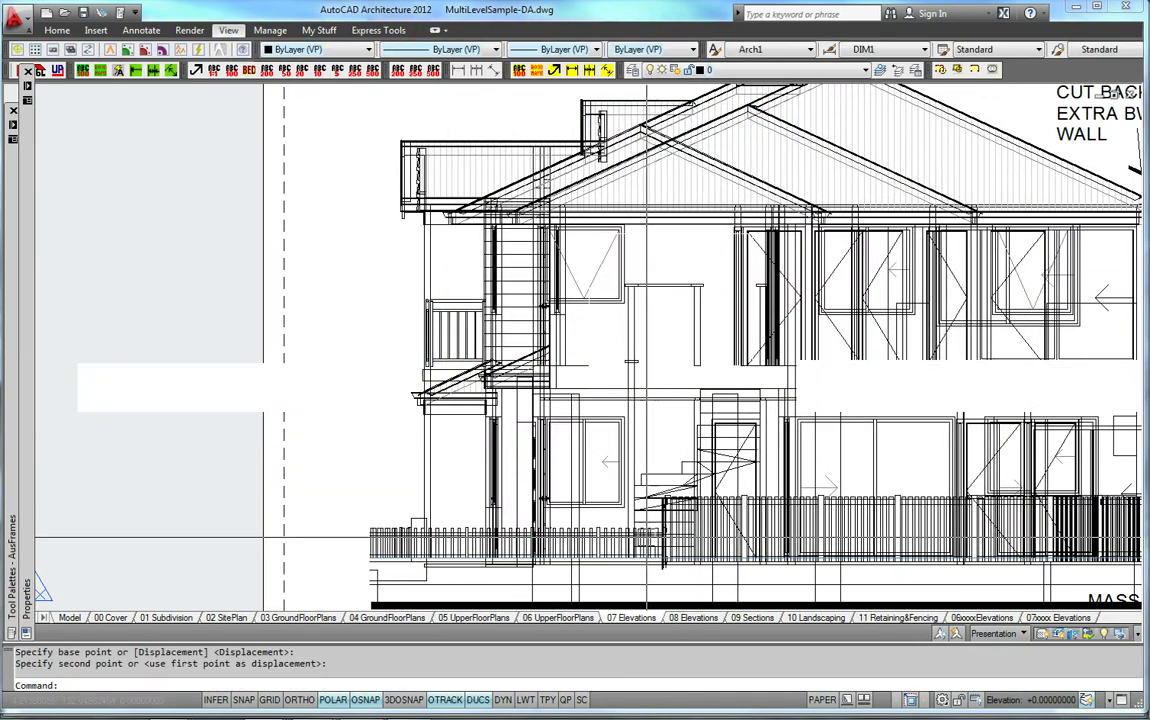
Step: Preview the 07 Elevations plot and examine the unmasked wall area between floors on the West Elevation
right_click(645, 638)
left_click(660, 506)
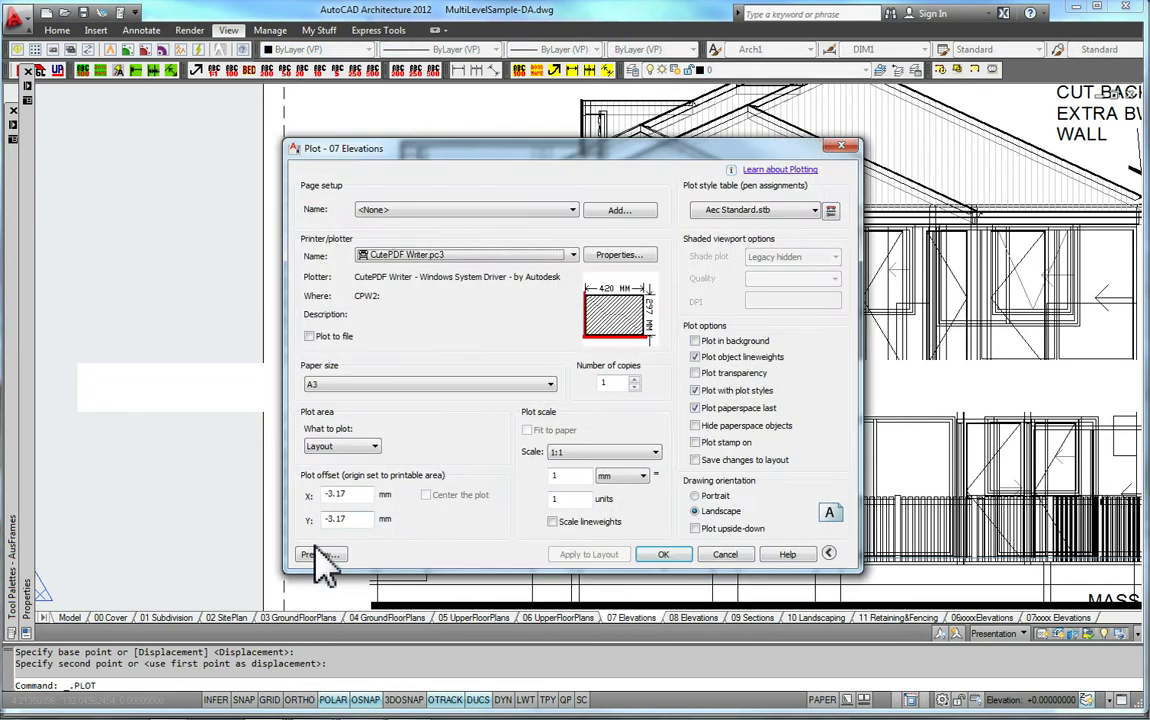
left_click(320, 554)
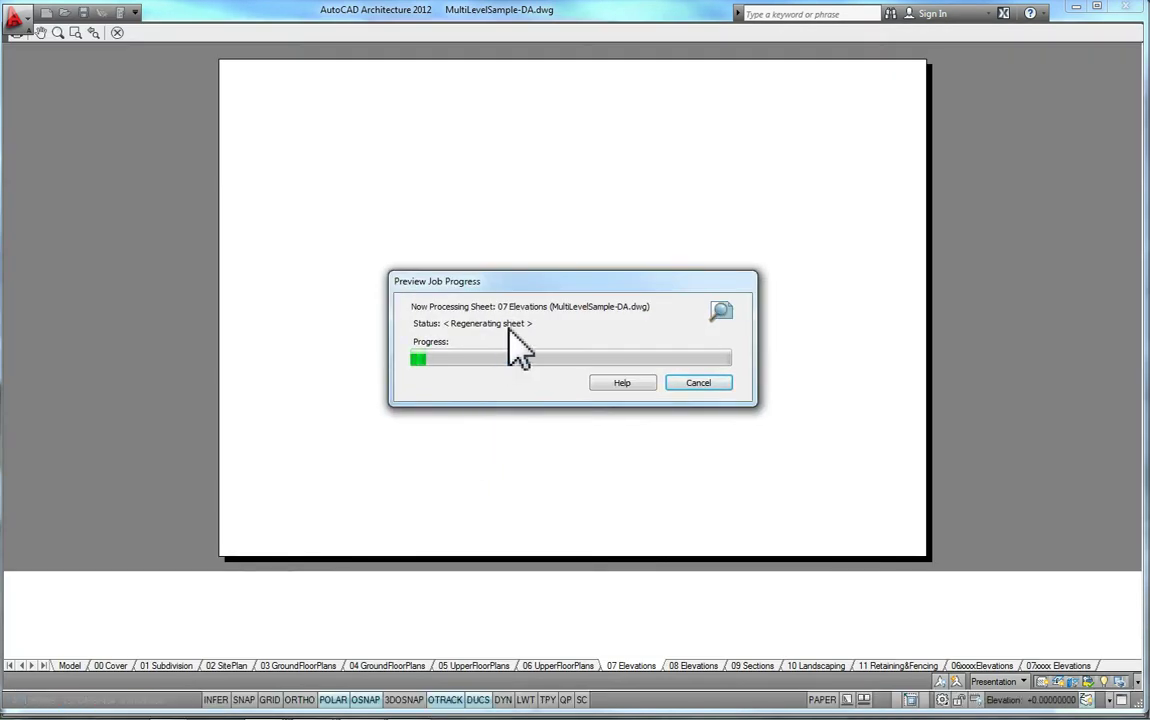
scroll(275, 400, "up", 7)
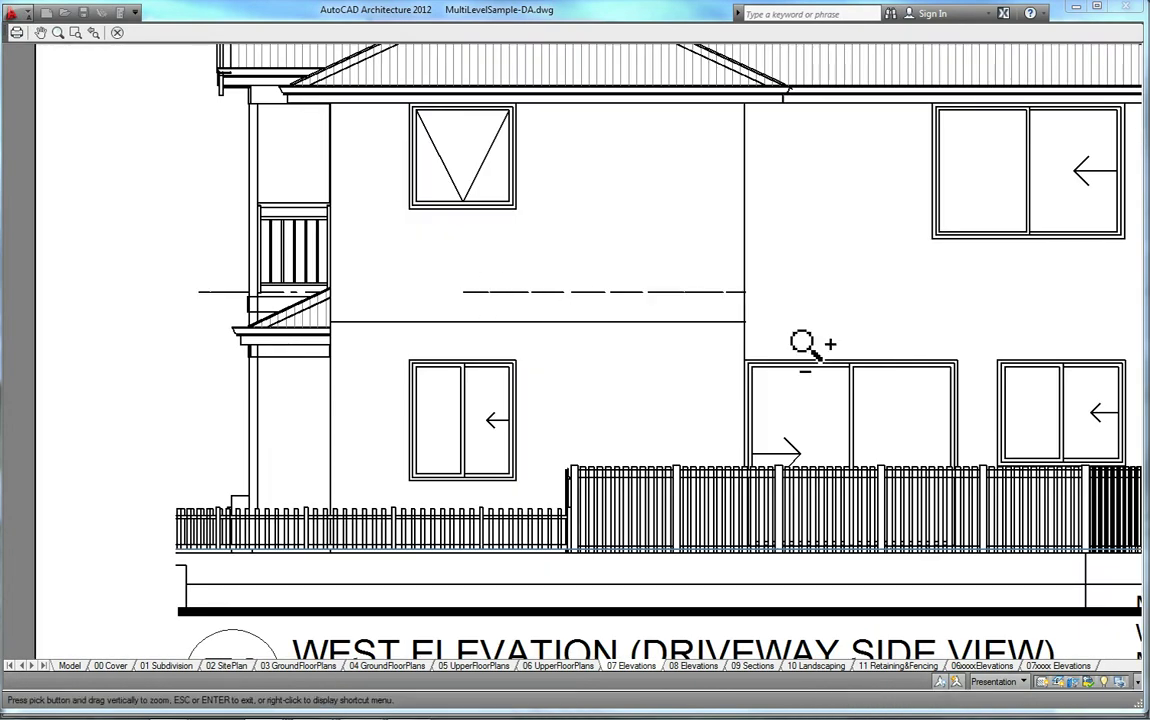
mouse_move(805, 345)
middle_mouse_down()
mouse_move(765, 372)
mouse_move(796, 366)
mouse_move(735, 377)
middle_mouse_up()
scroll(378, 368, "down", 4)
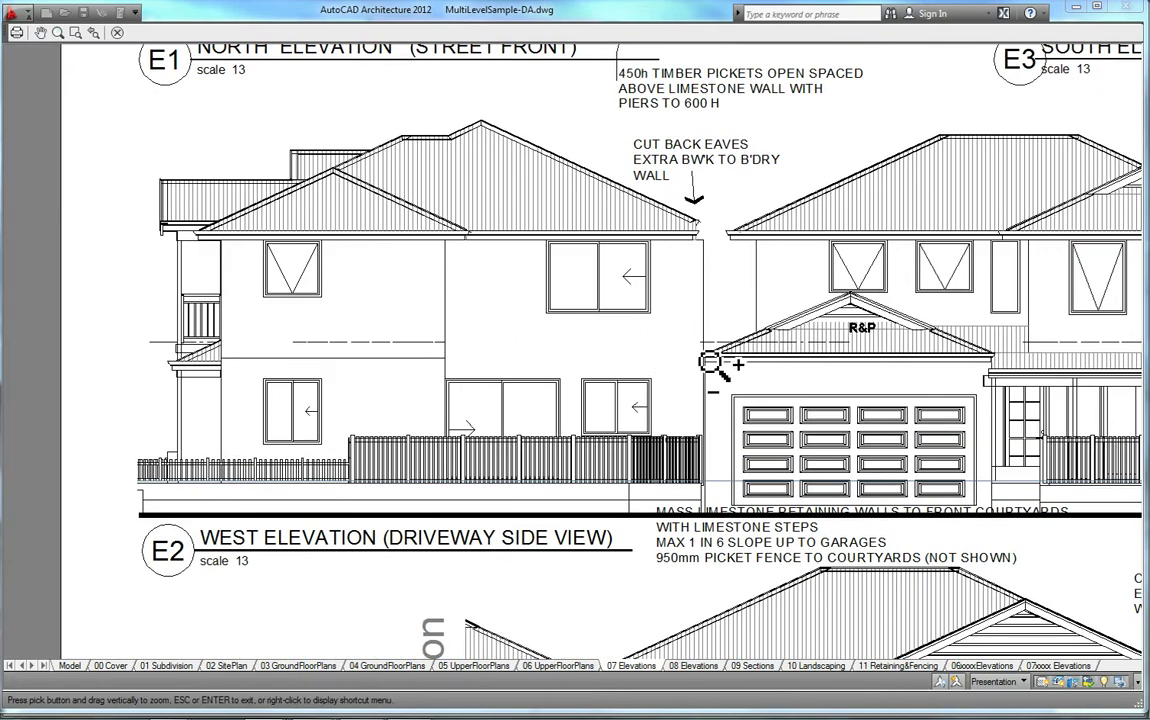
Step: Examine the remaining elevations in the plot preview, and close it without plotting
middle_click_drag(903, 338, 573, 362)
scroll(462, 314, "down", 5)
scroll(449, 313, "up", 3)
right_click(447, 312)
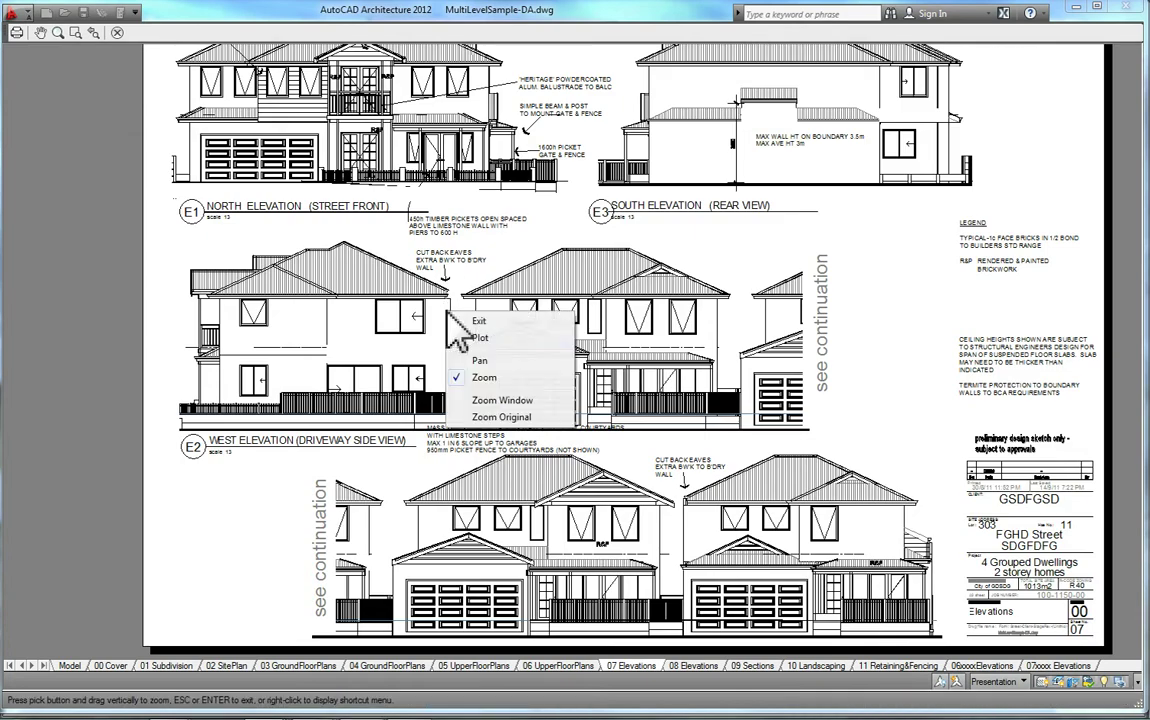
left_click(480, 321)
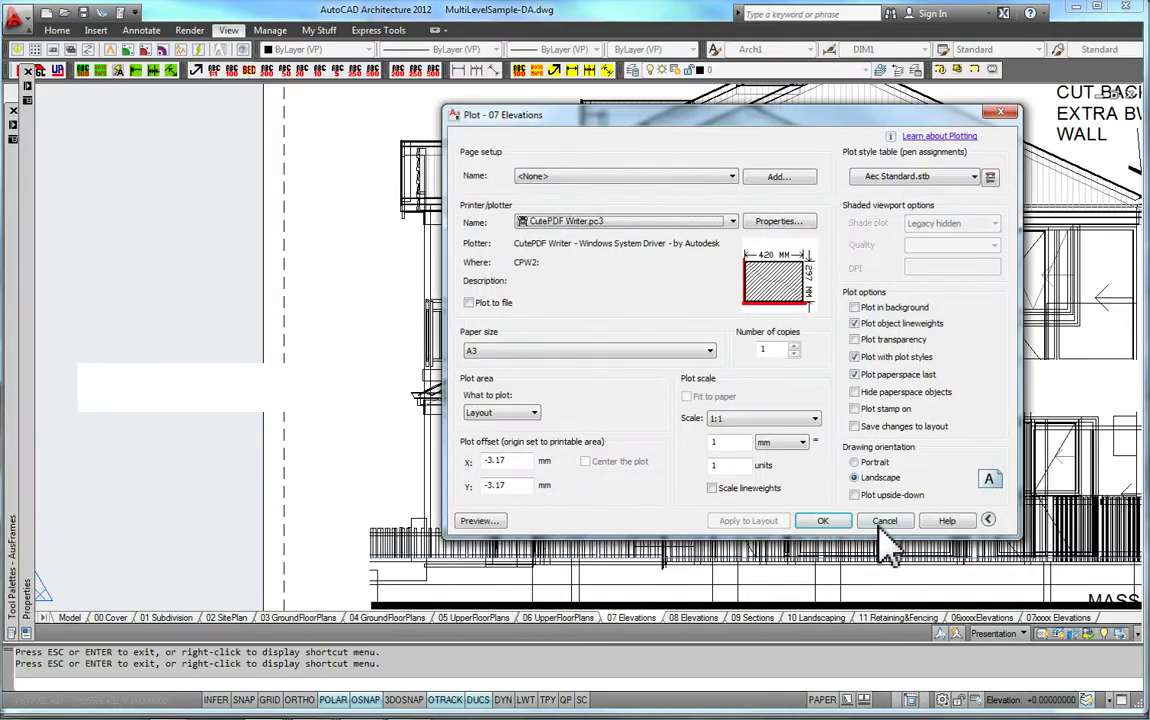
left_click(884, 522)
Step: Select the North Elevation viewport frame and the BRICK VENEER WITH CLADDING note to inspect each, and clear the selections
scroll(251, 452, "down", 8)
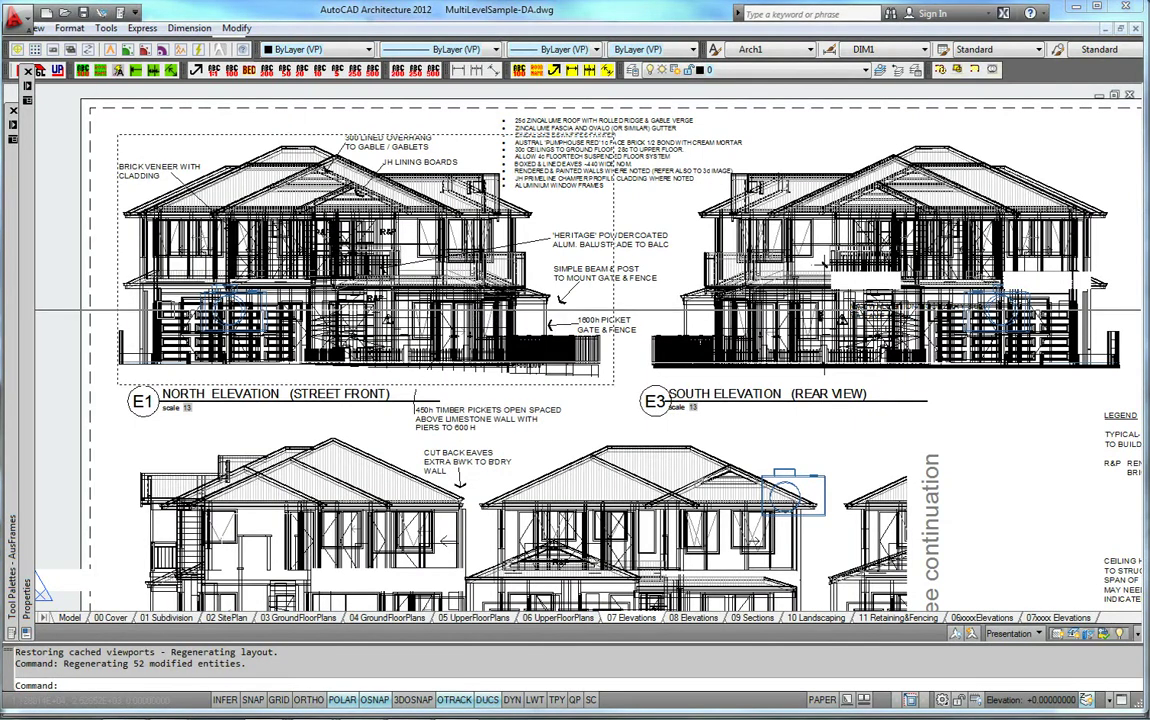
middle_click_drag(169, 314, 306, 368)
mouse_move(306, 368)
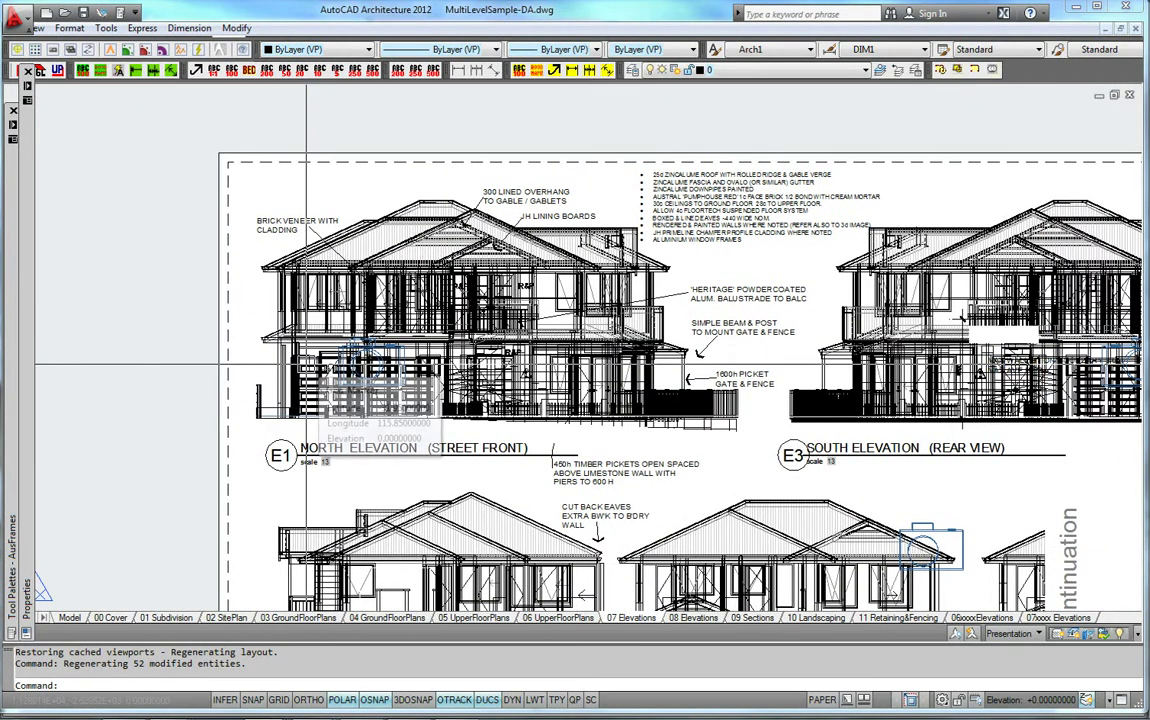
middle_click_drag(705, 324, 634, 306)
left_click(198, 257)
left_click(169, 274)
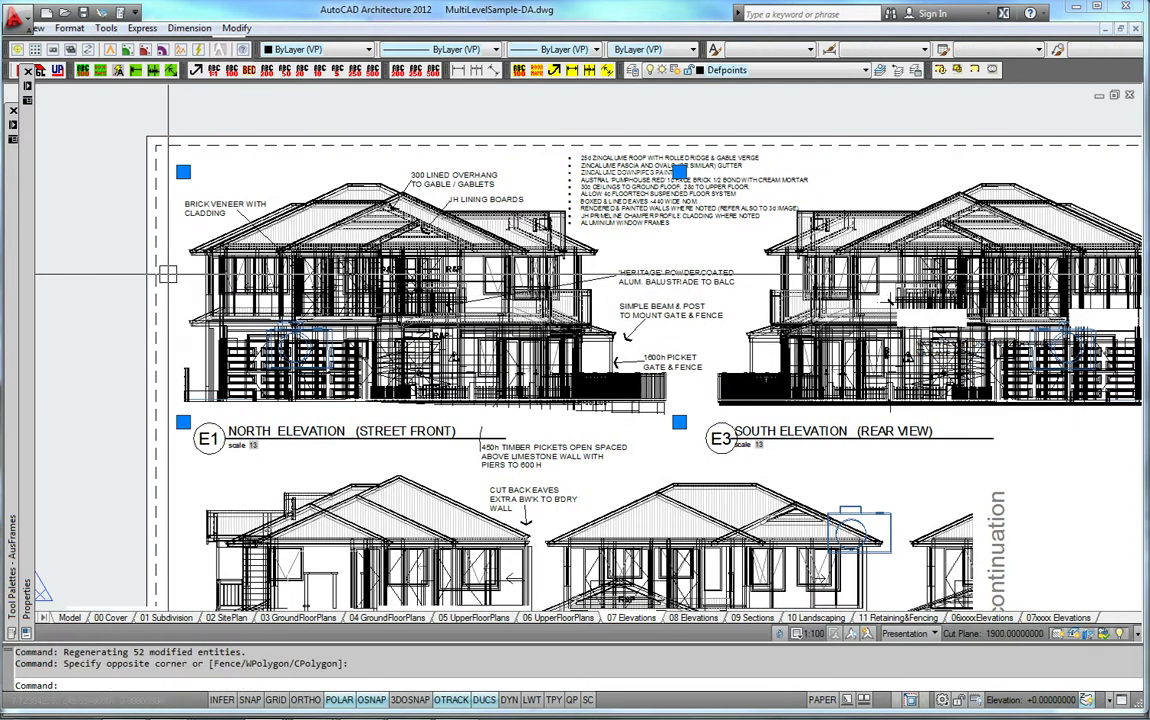
scroll(281, 239, "up", 3)
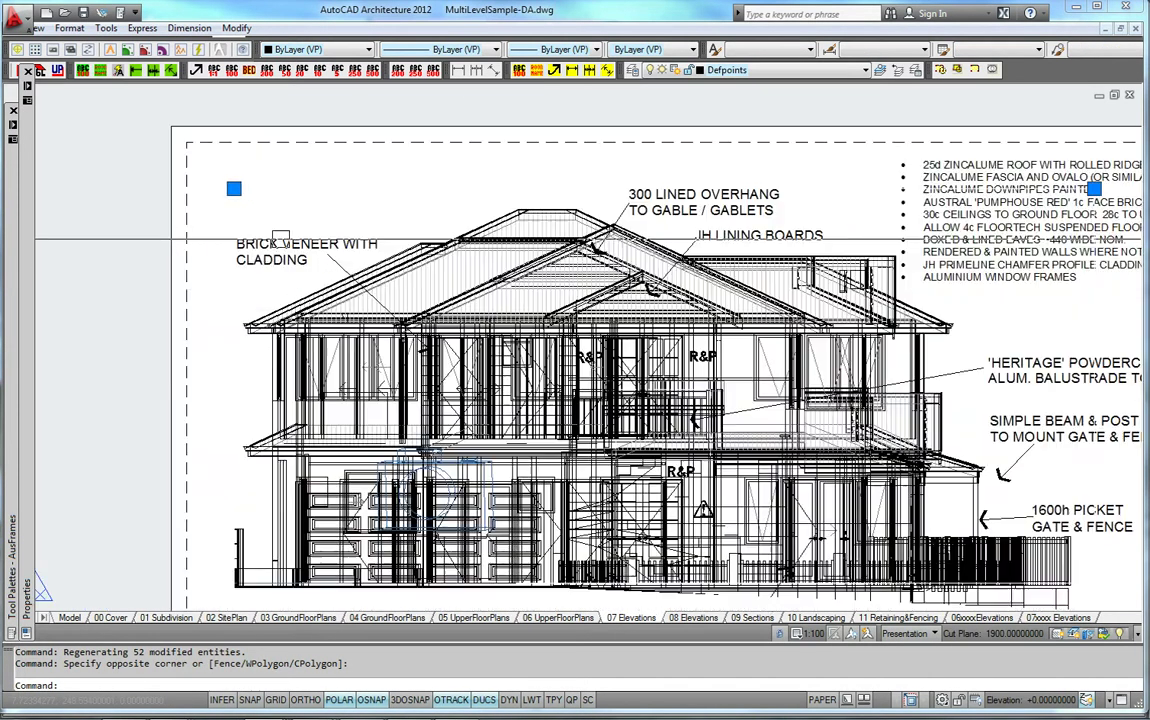
key("Escape")
left_click(258, 250)
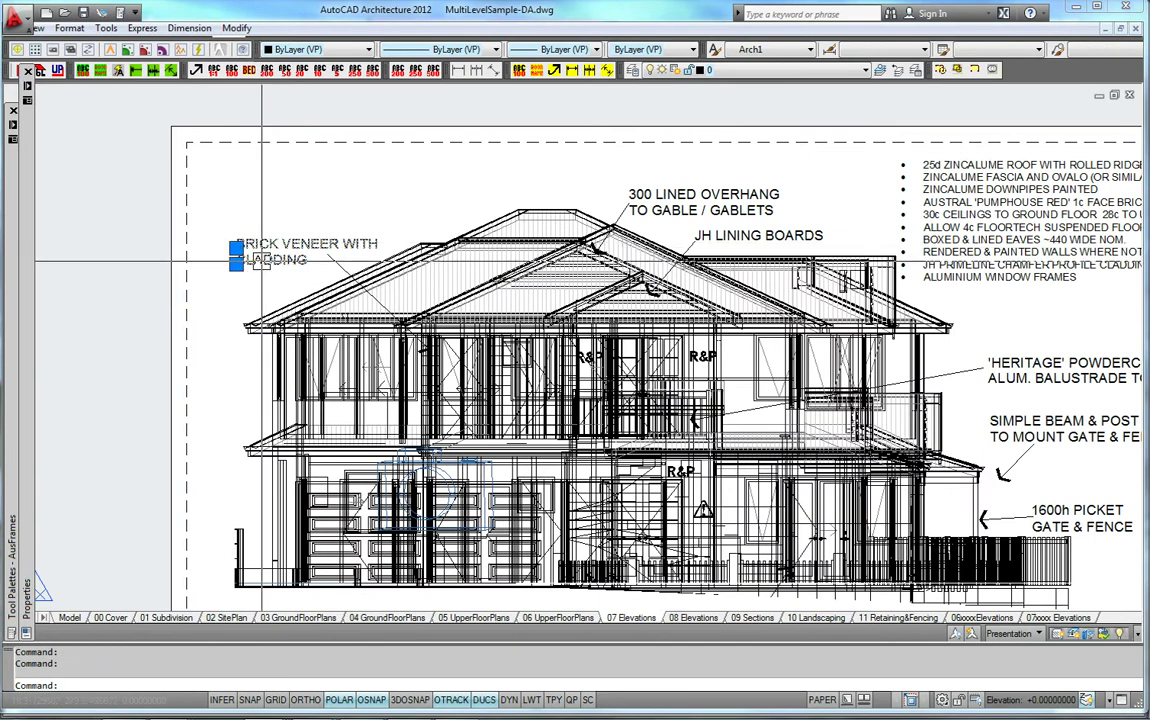
key("Escape")
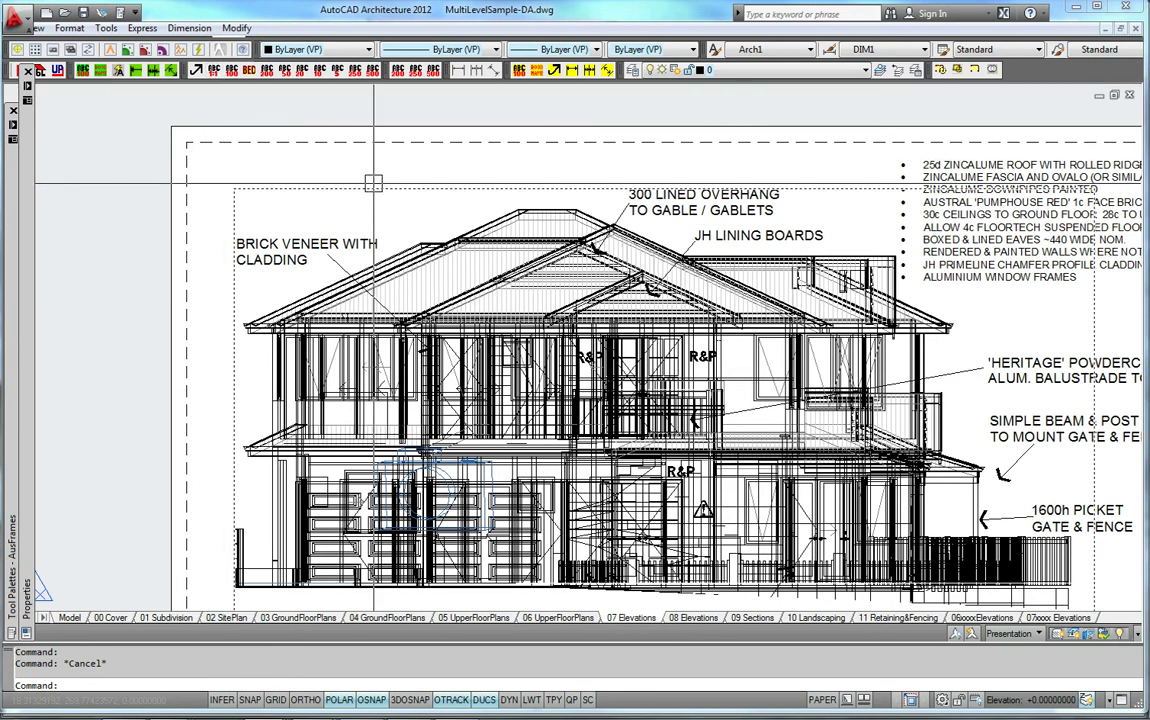
Step: Examine the elevation viewports and their paper-space annotations across the 07 Elevations sheet, ending at the North Elevation
mouse_move(373, 183)
middle_click_drag(373, 183, 385, 187)
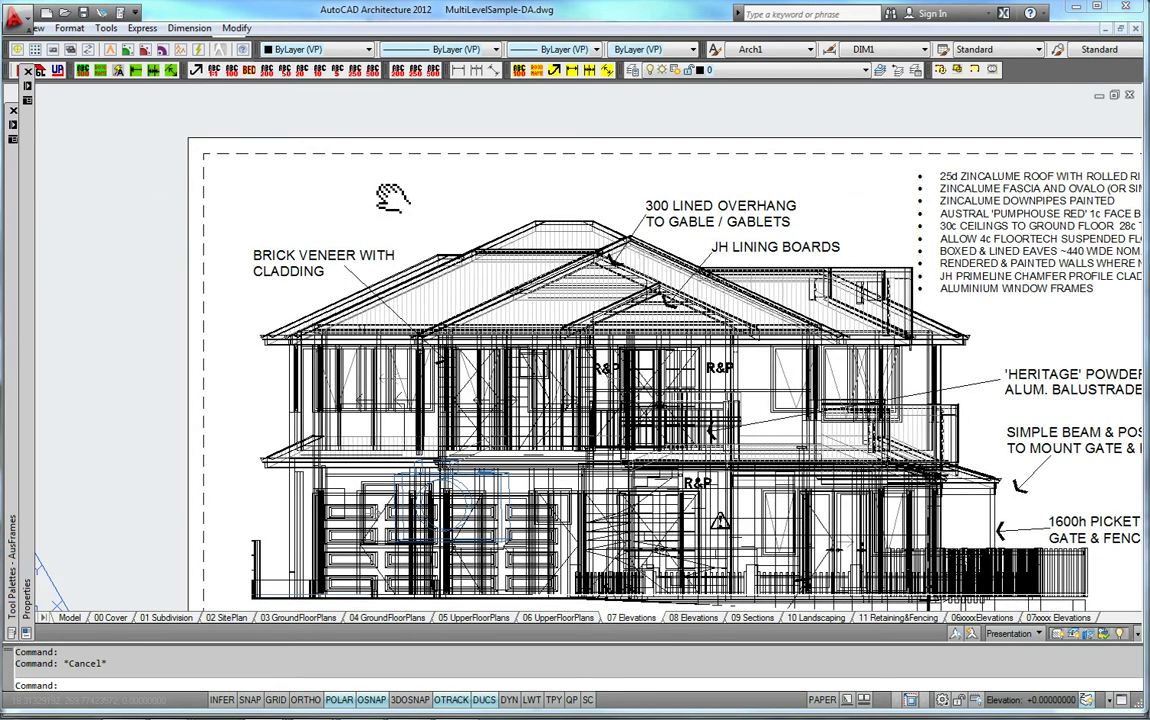
scroll(548, 308, "down", 3)
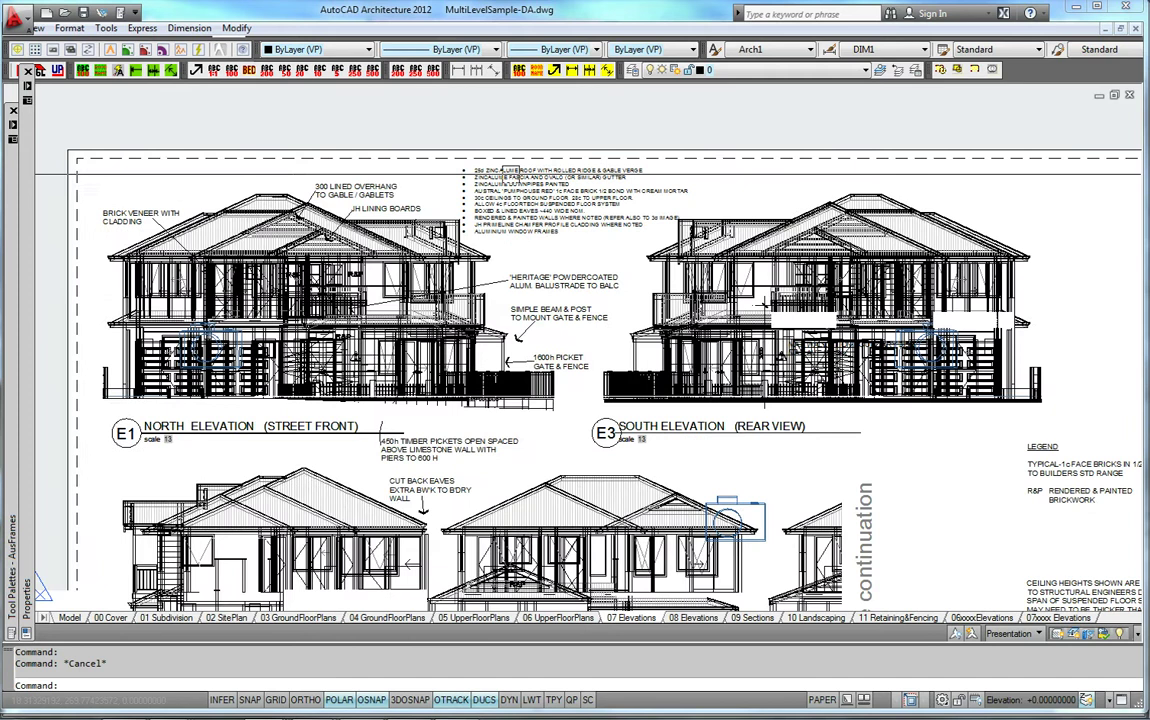
scroll(548, 308, "down", 3)
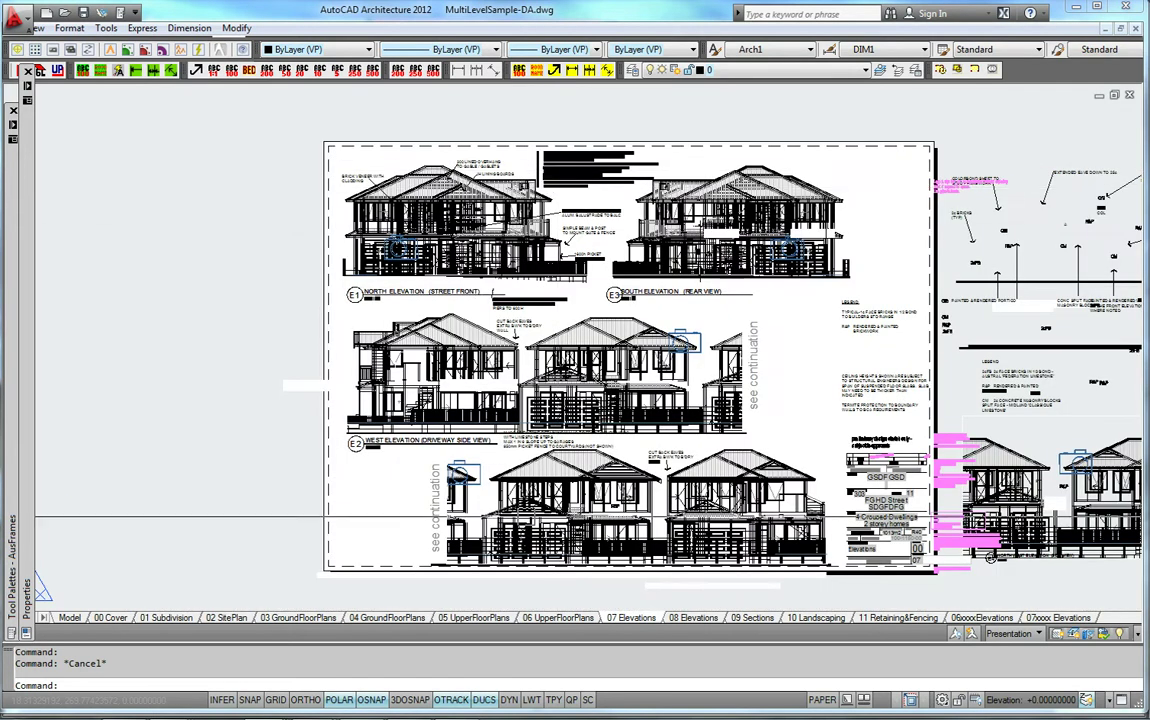
scroll(404, 321, "up", 3)
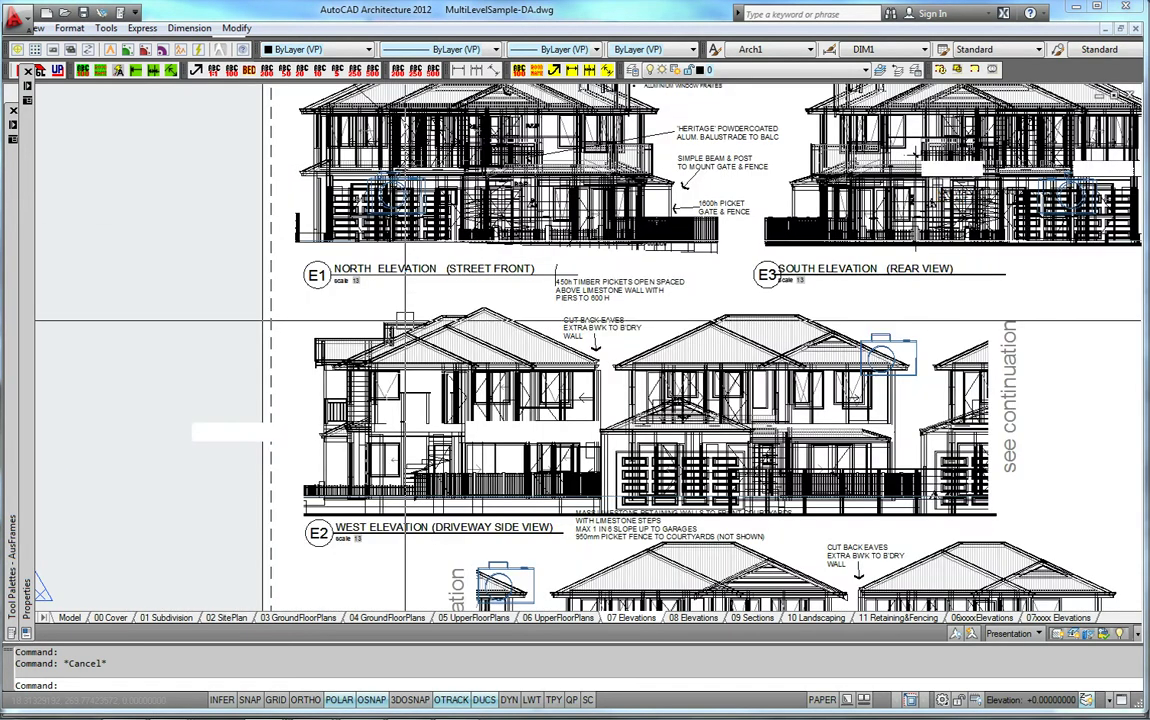
middle_click_drag(486, 242, 506, 431)
scroll(496, 258, "down", 3)
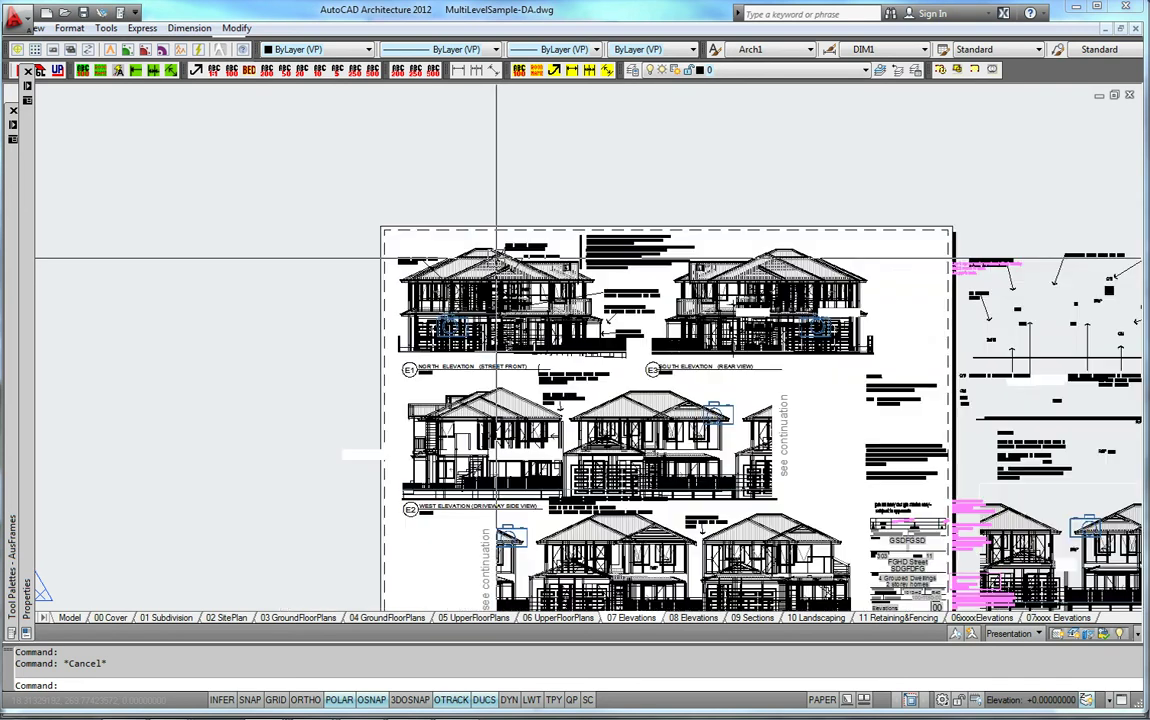
scroll(390, 262, "up", 4)
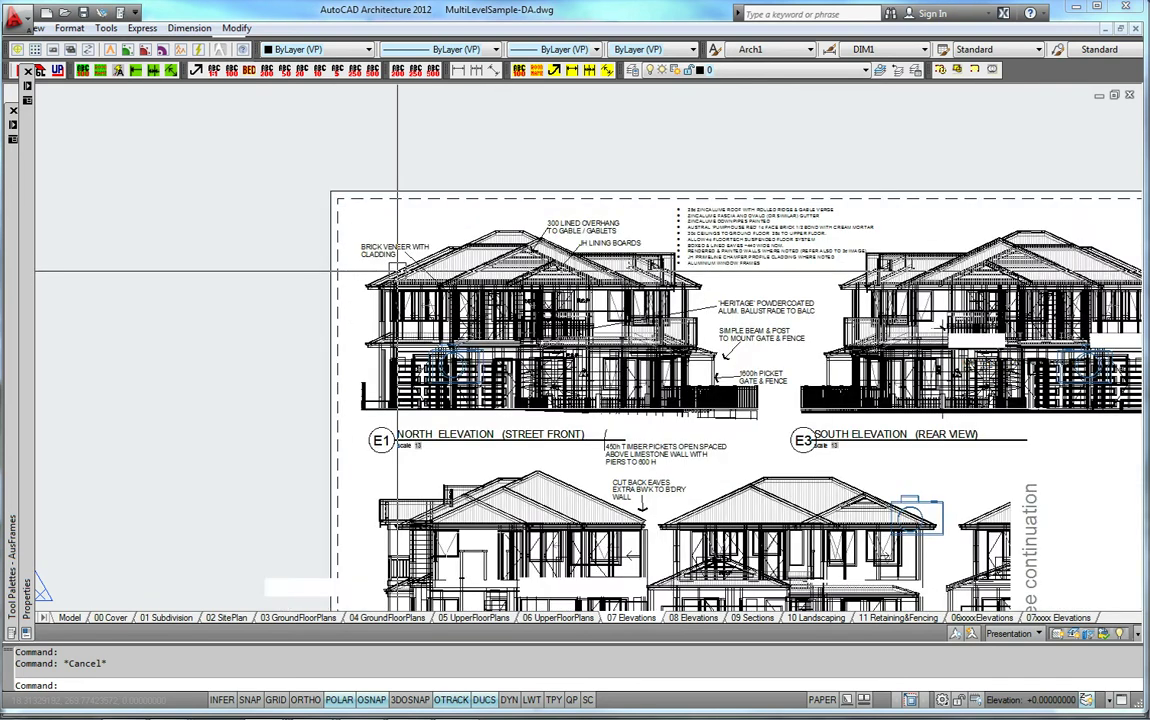
middle_click_drag(385, 262, 462, 264)
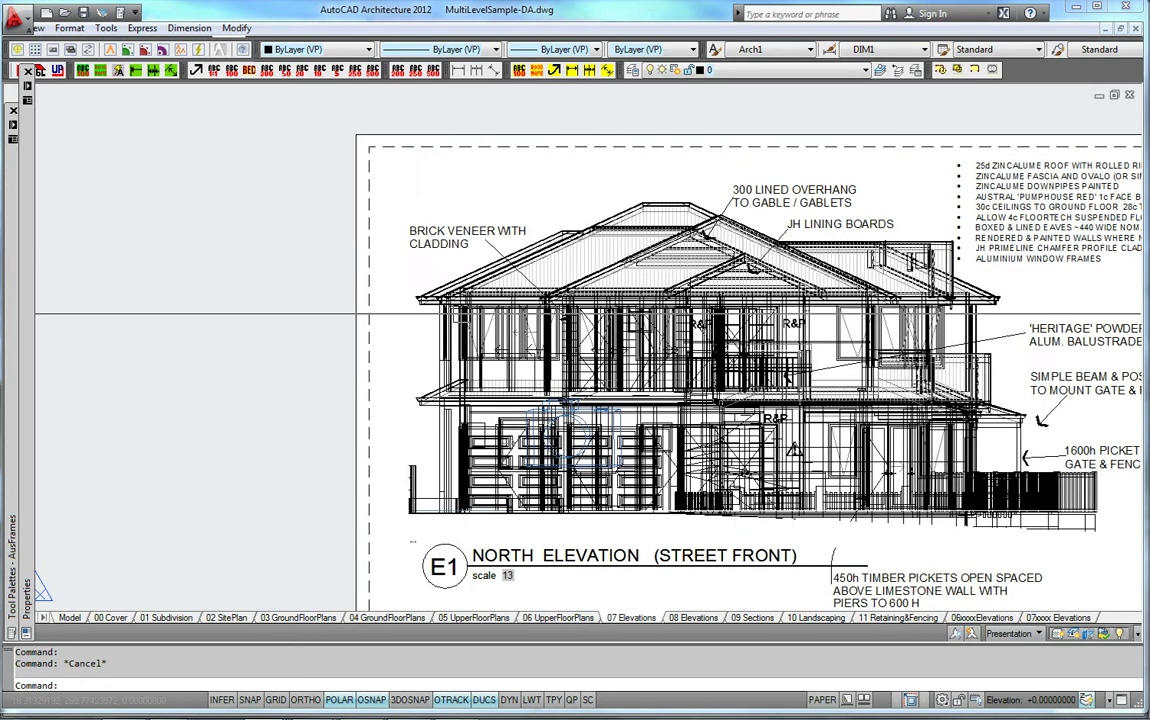
type("dli")
key("Return")
key("Escape")
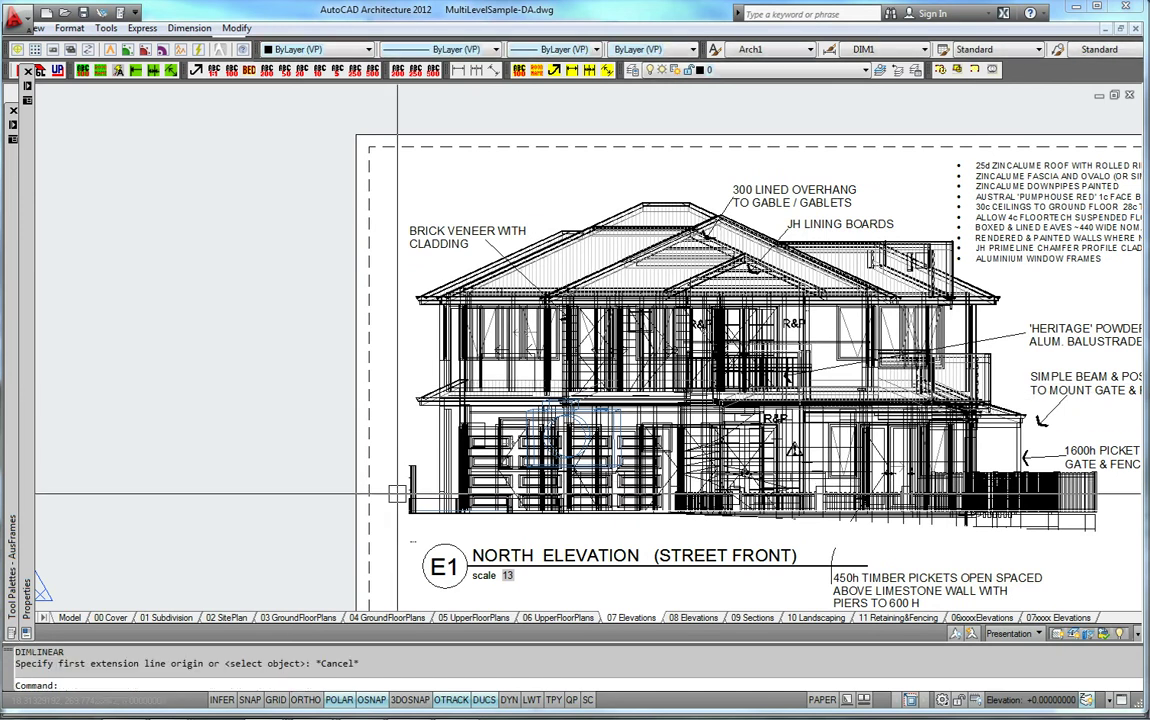
type("dsc")
key("Return")
key("Escape")
Step: Place a vertical linear dimension in paper space beside the North Elevation, from near ground level up to the eaves
type("dd")
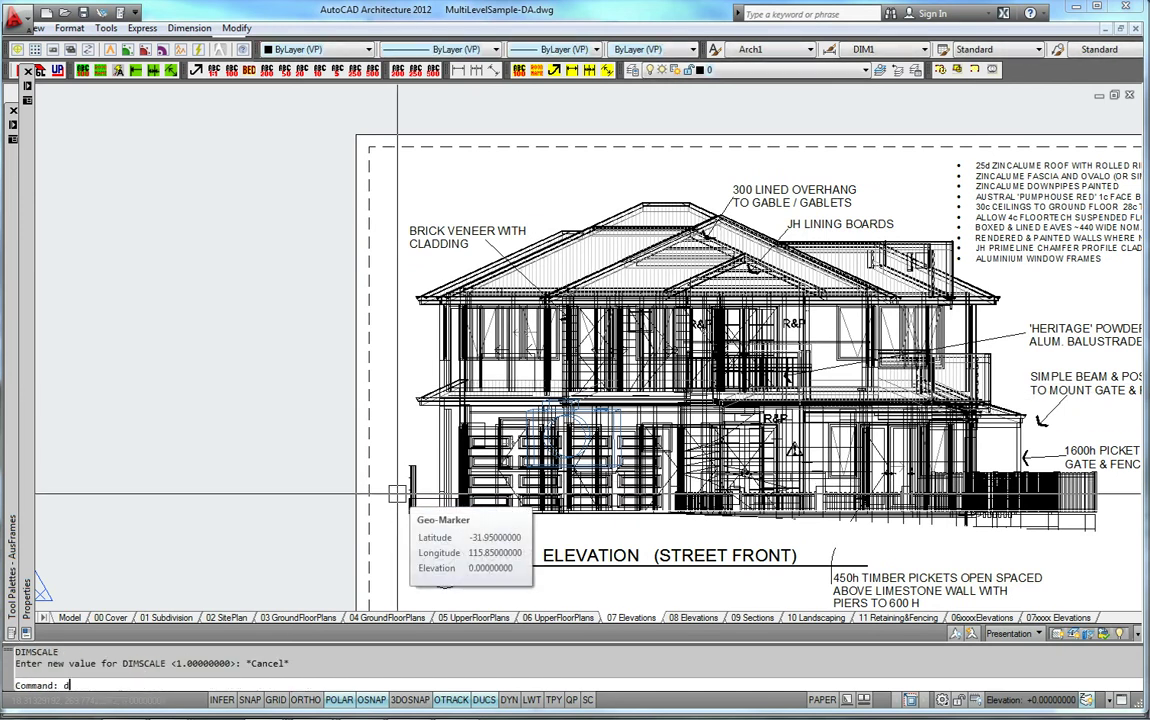
key("Return")
left_click(410, 488)
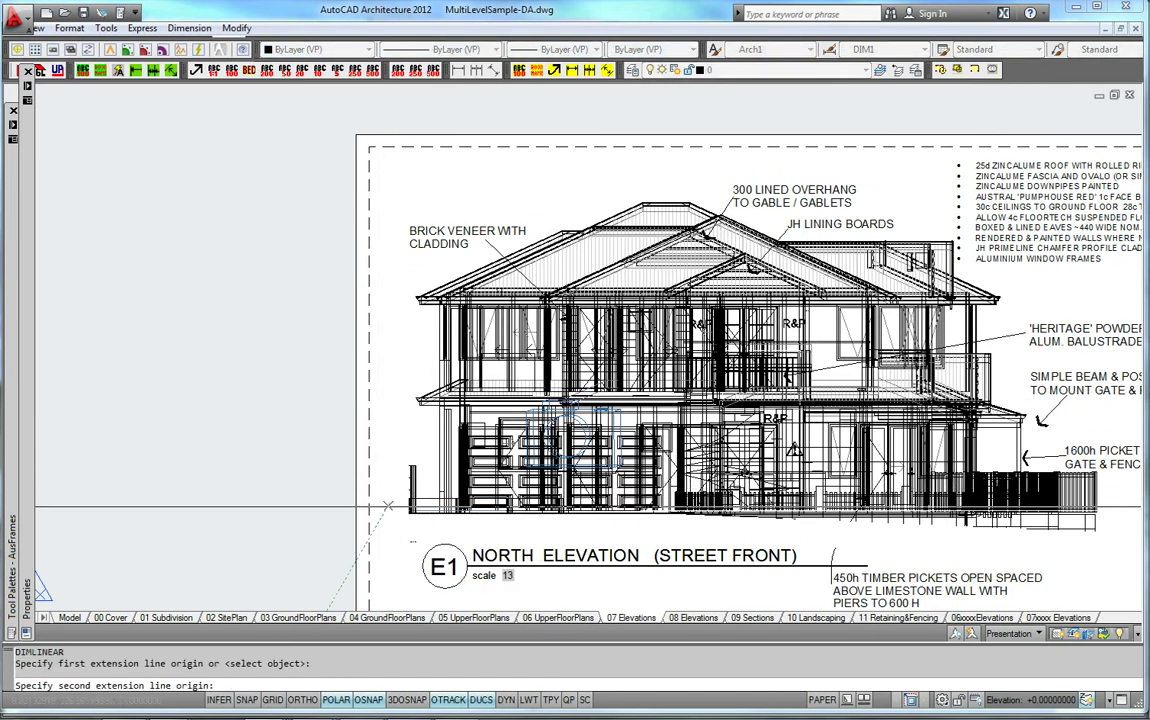
left_click(404, 298)
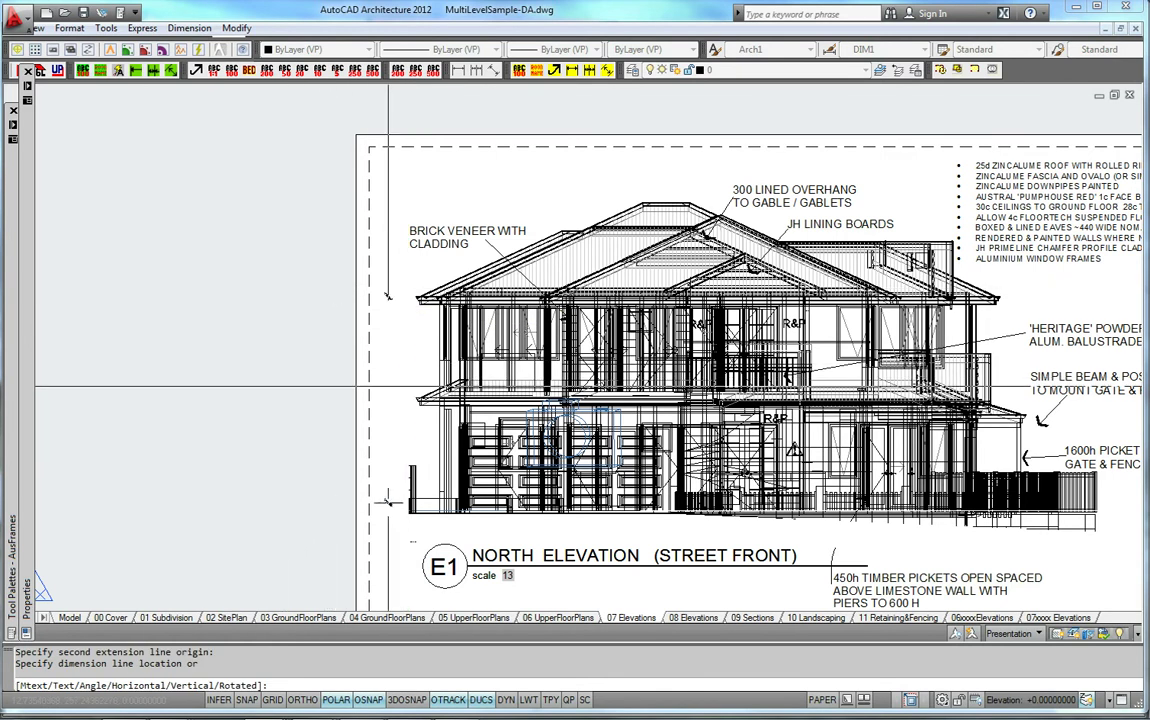
left_click(379, 405)
scroll(380, 410, "up", 6)
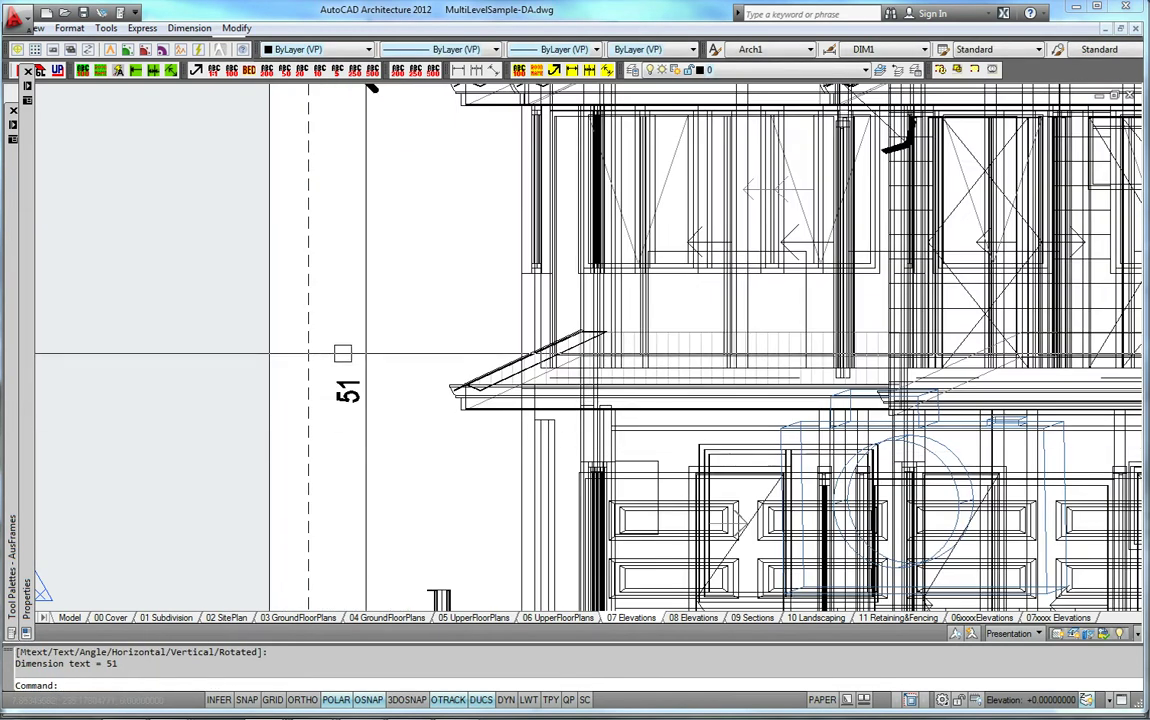
Step: Set the linear dimension scale of the vertical dimension beside the North Elevation to 100, and clear the selection
scroll(380, 410, "down", 5)
left_click(343, 411)
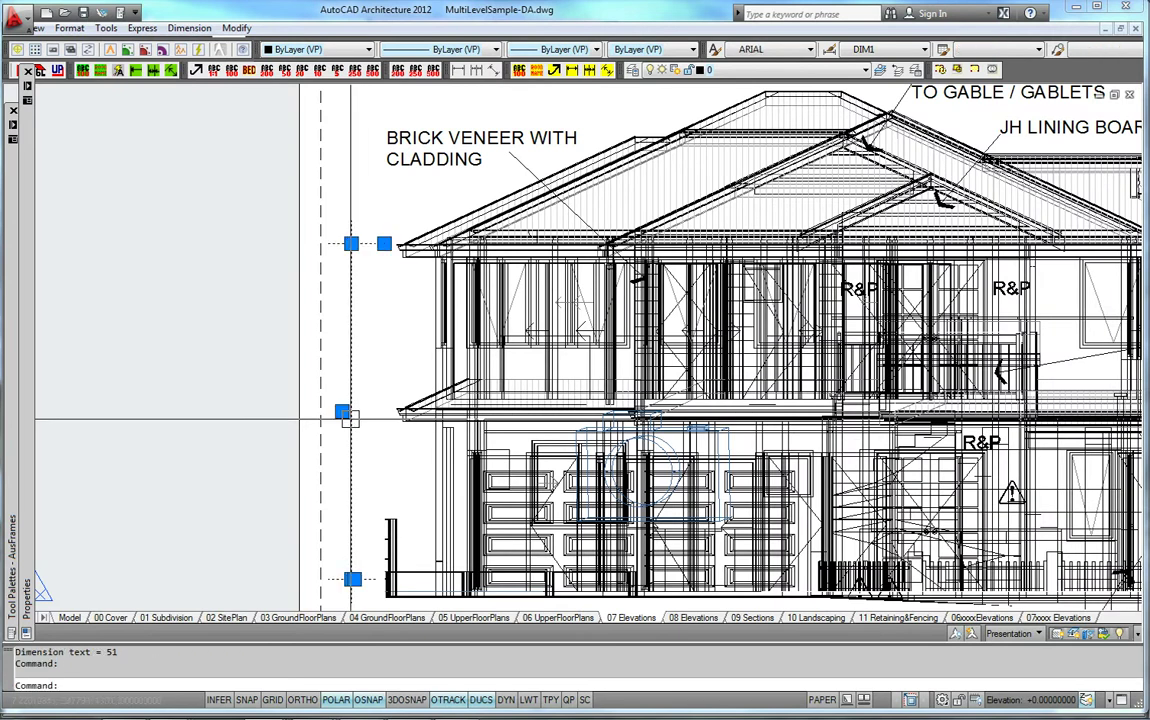
right_click(350, 432)
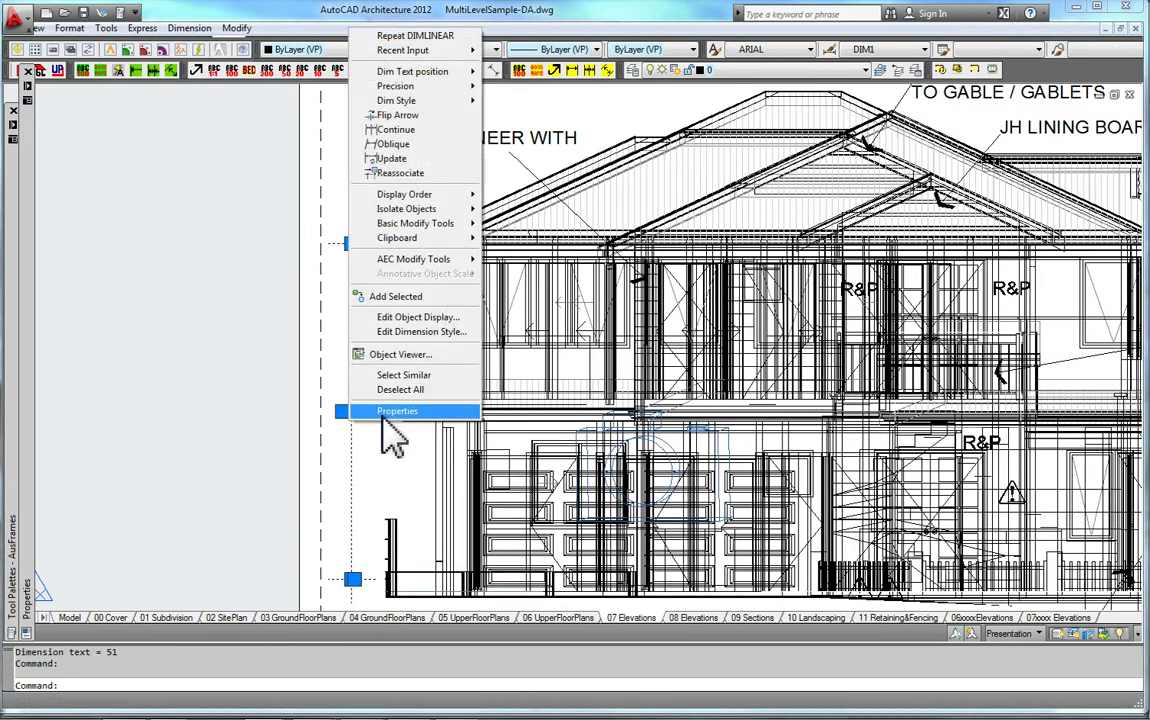
left_click(390, 411)
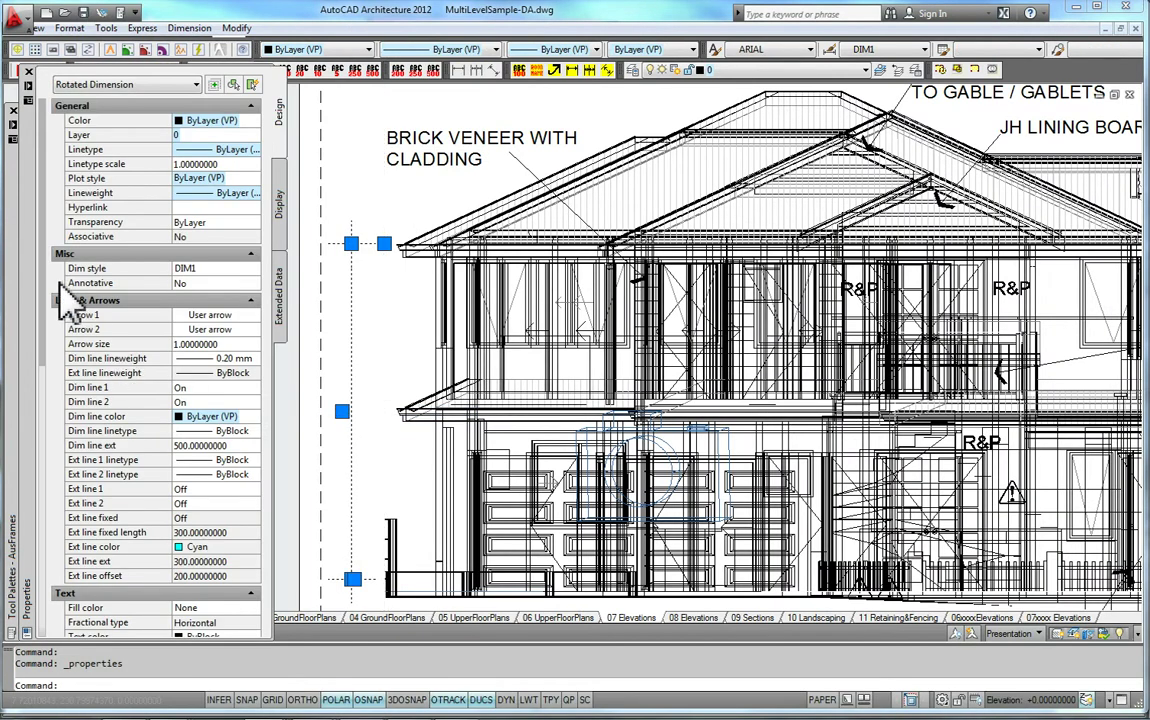
left_click_drag(45, 288, 60, 542)
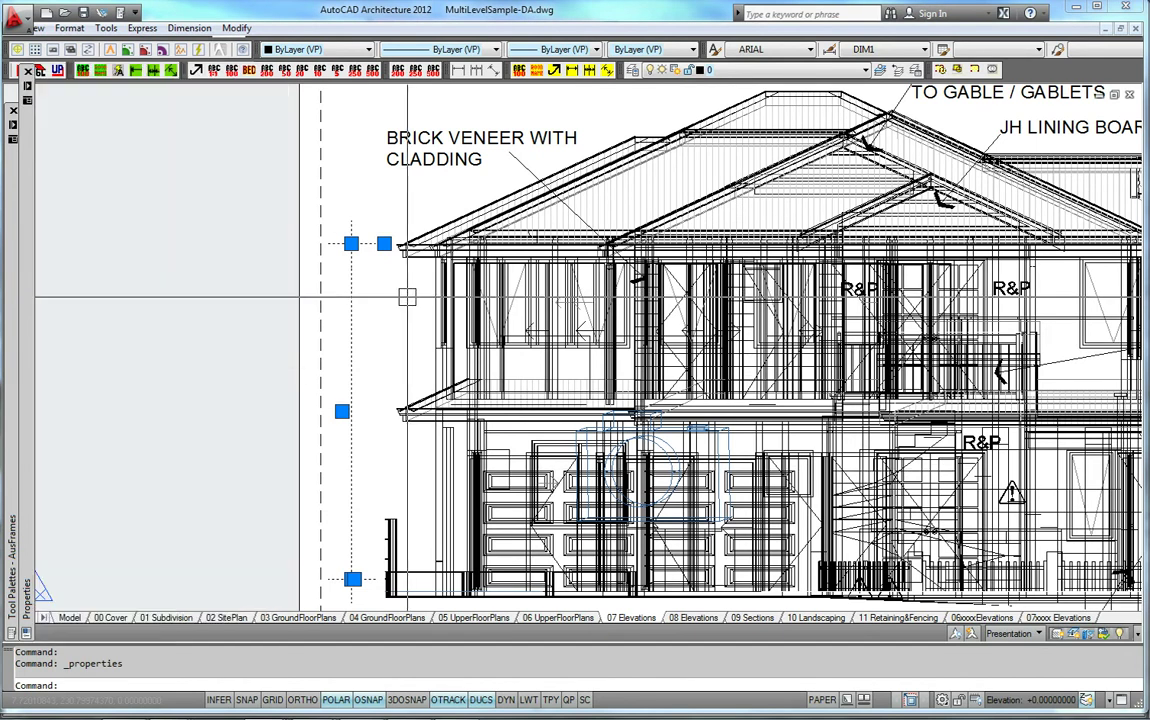
mouse_move(34, 422)
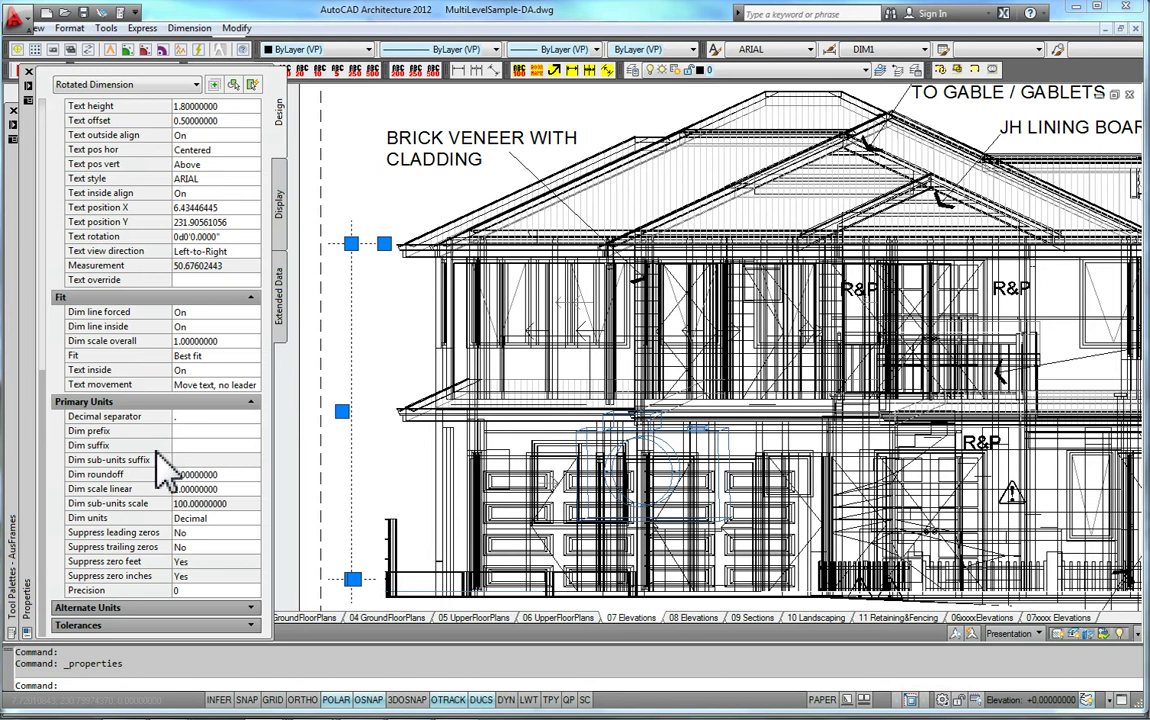
left_click(232, 489)
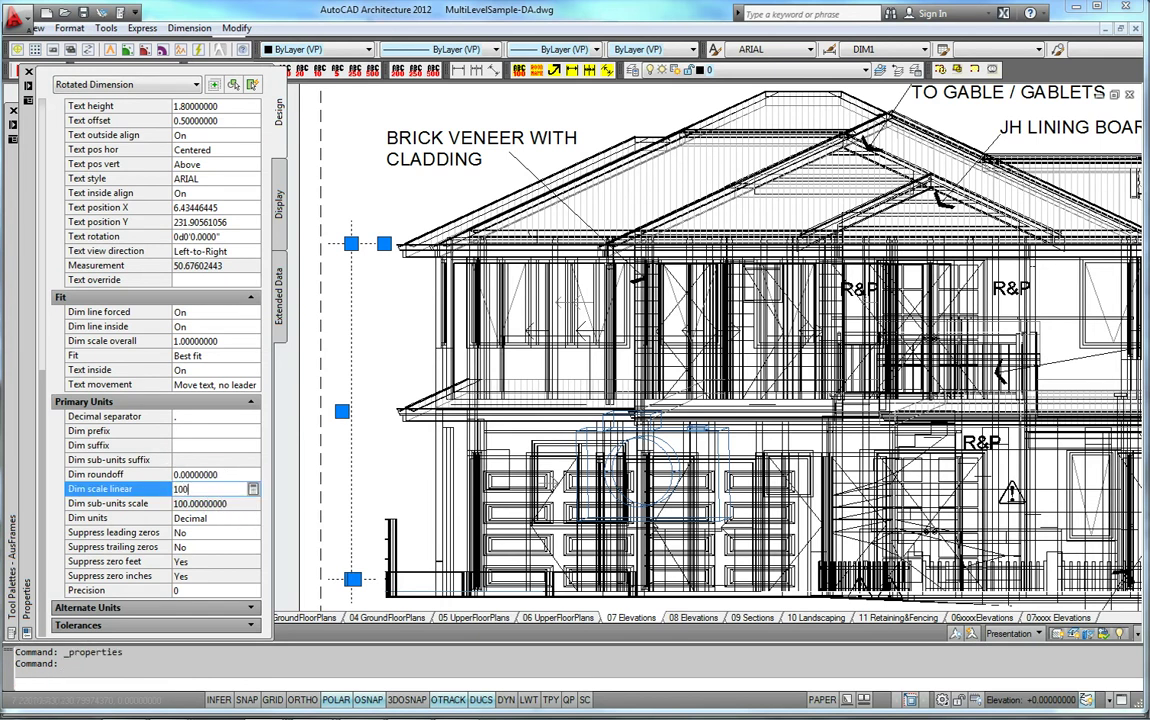
type("100")
key("Return")
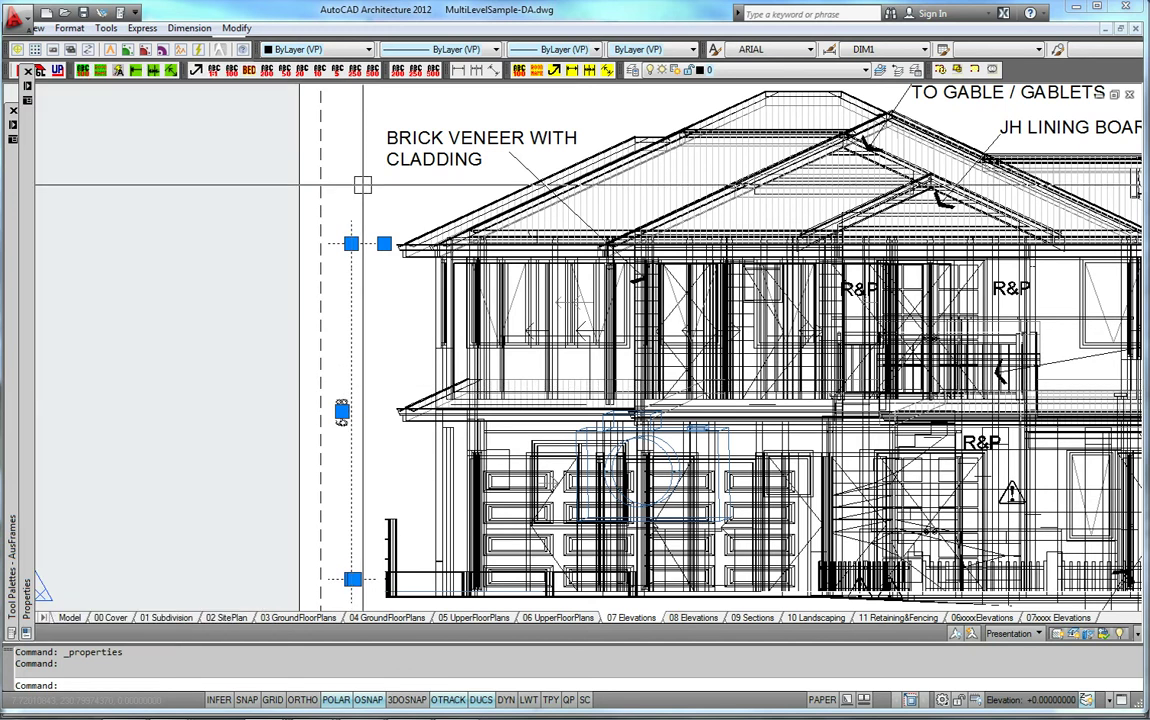
key("Escape")
Step: Select the North Elevation viewport frame, check its scale in the properties, and clear the selection
left_click(446, 211)
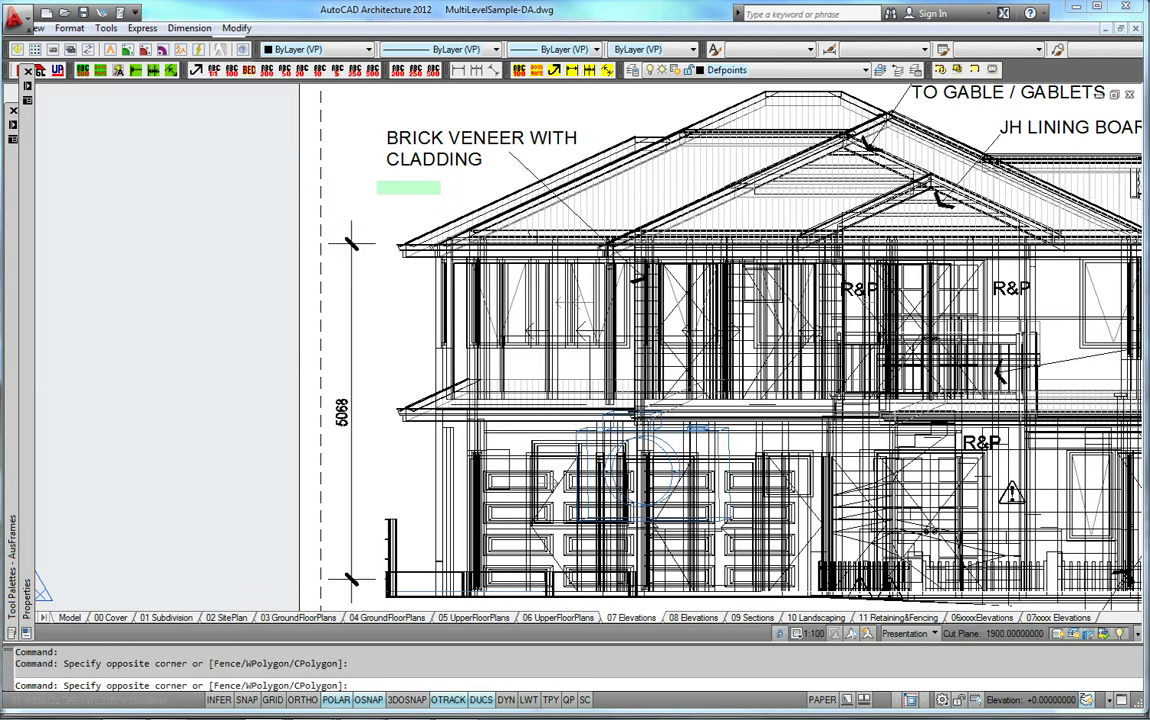
left_click(276, 169)
scroll(461, 424, "down", 3)
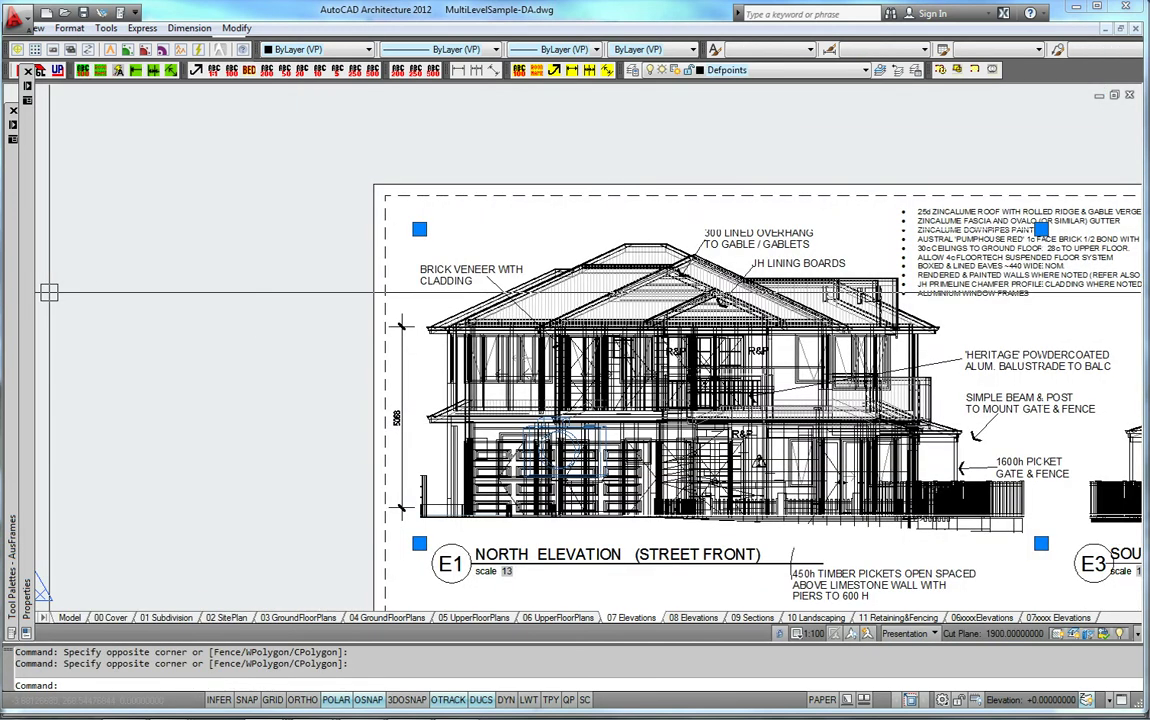
mouse_move(62, 310)
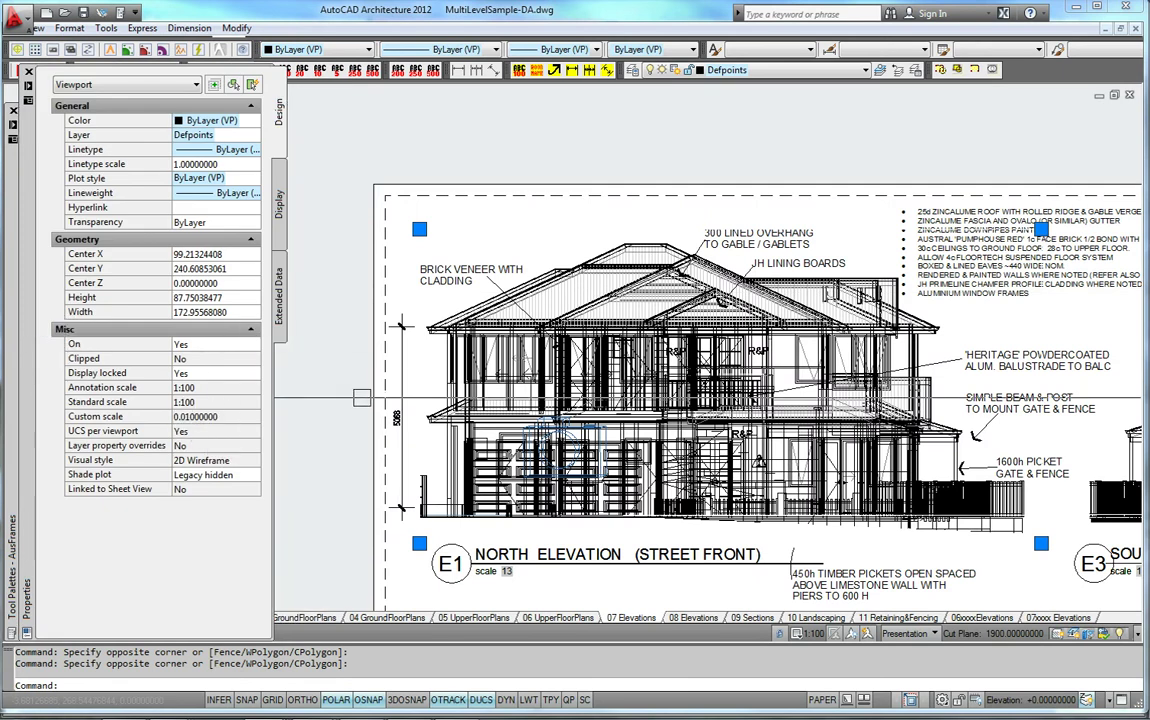
key("Escape")
Step: Select the vertical dimension beside the North Elevation and review its measurement and linear dimension scale properties
left_click(400, 416)
mouse_move(40, 420)
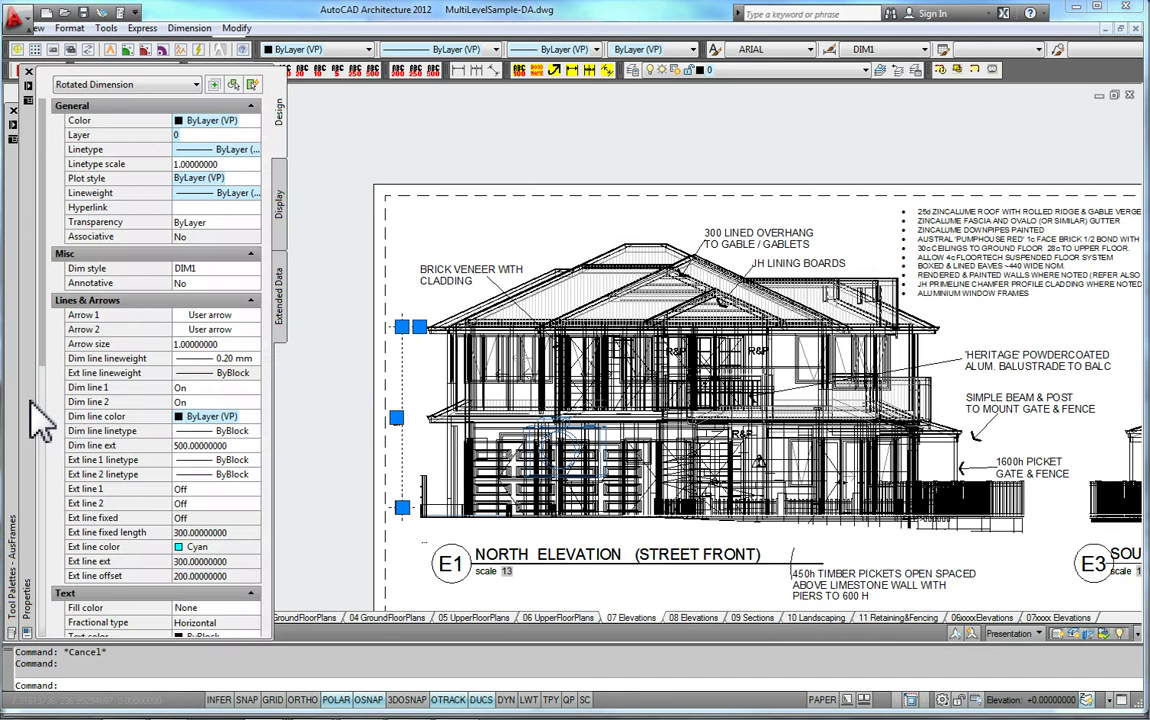
scroll(45, 358, "down", 1)
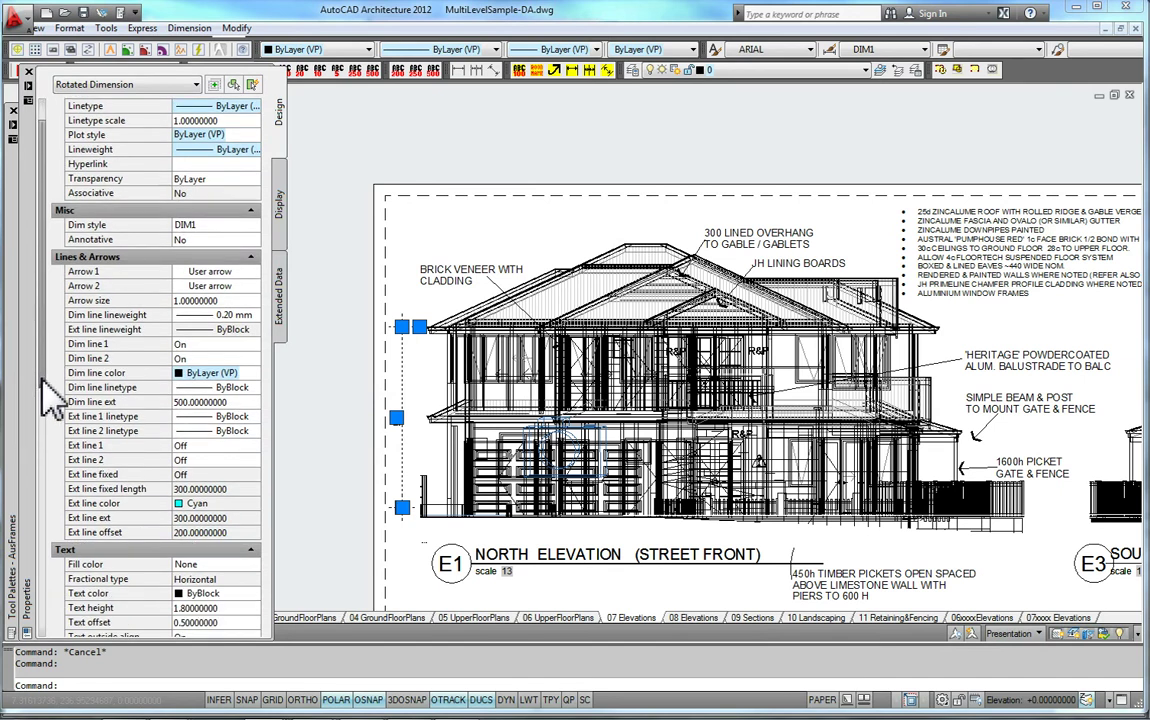
left_click_drag(42, 378, 50, 680)
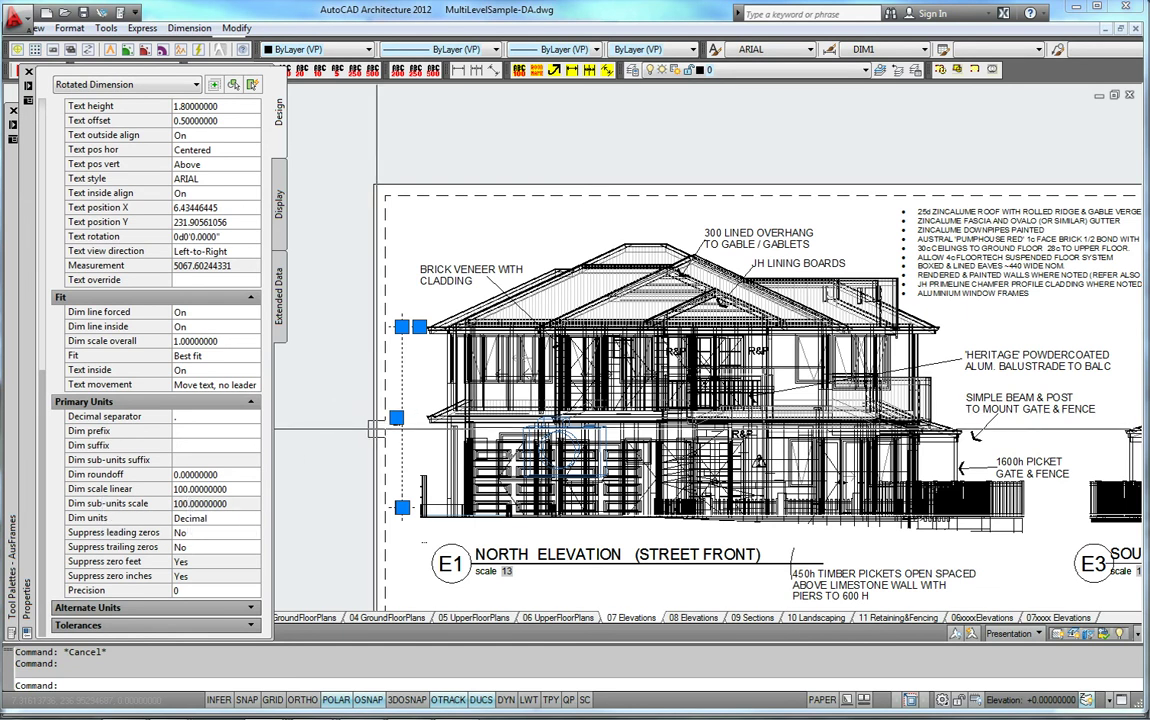
Step: Examine the vertical dimension's ends and text against the North Elevation, clear the selection, and view the surrounding elevations on the sheet
scroll(388, 428, "up", 7)
scroll(511, 522, "down", 6)
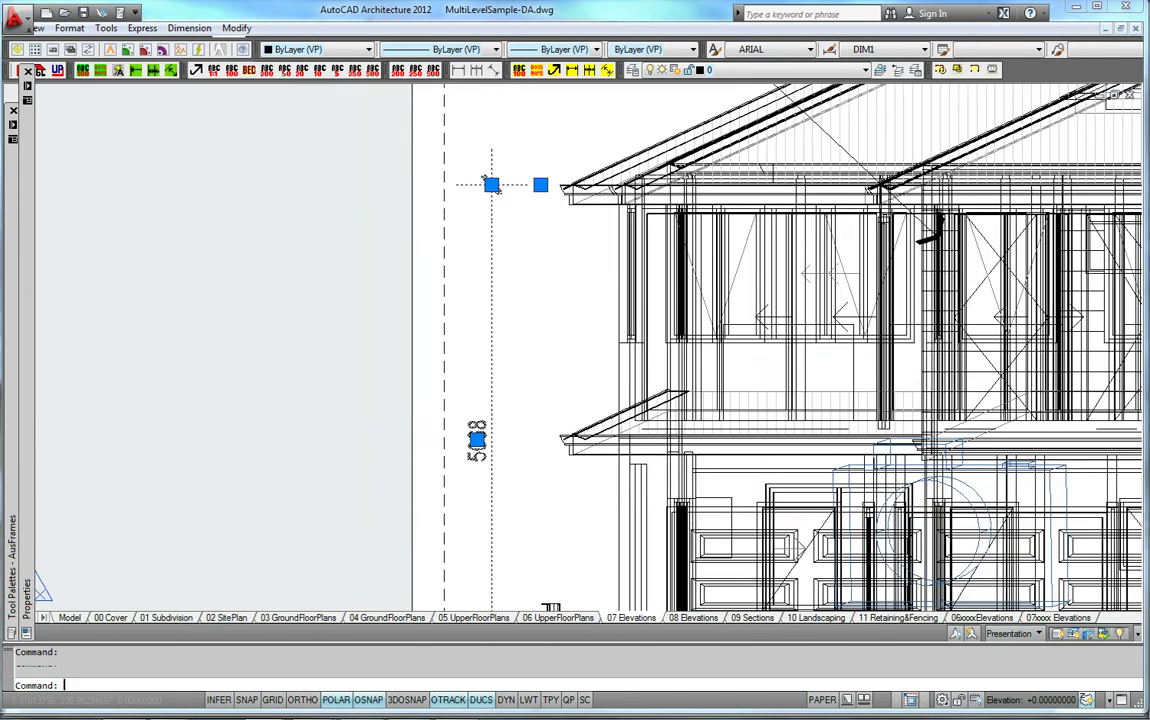
scroll(511, 522, "up", 3)
scroll(511, 522, "down", 1)
mouse_move(412, 209)
middle_mouse_down()
mouse_move(292, 284)
mouse_move(225, 344)
mouse_move(375, 257)
mouse_move(390, 234)
middle_mouse_up()
scroll(224, 345, "up", 3)
left_click(239, 347)
scroll(390, 234, "down", 3)
scroll(381, 418, "up", 6)
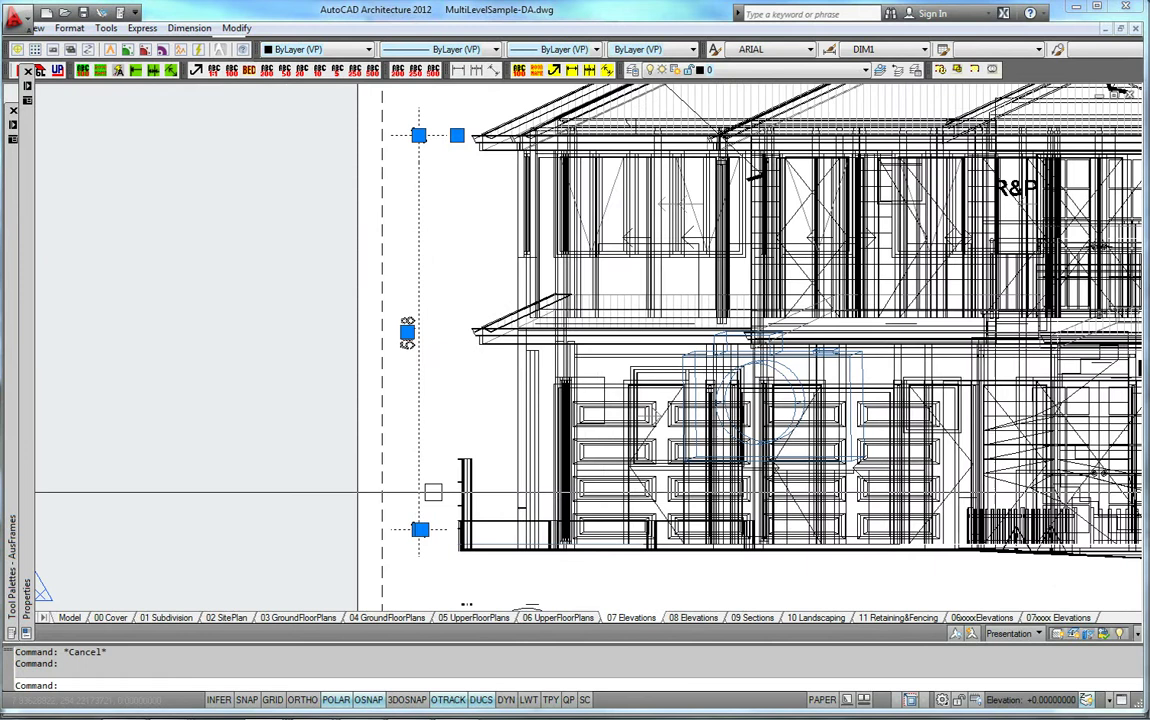
scroll(432, 488, "up", 2)
scroll(437, 522, "down", 3)
key("Escape")
scroll(550, 488, "down", 5)
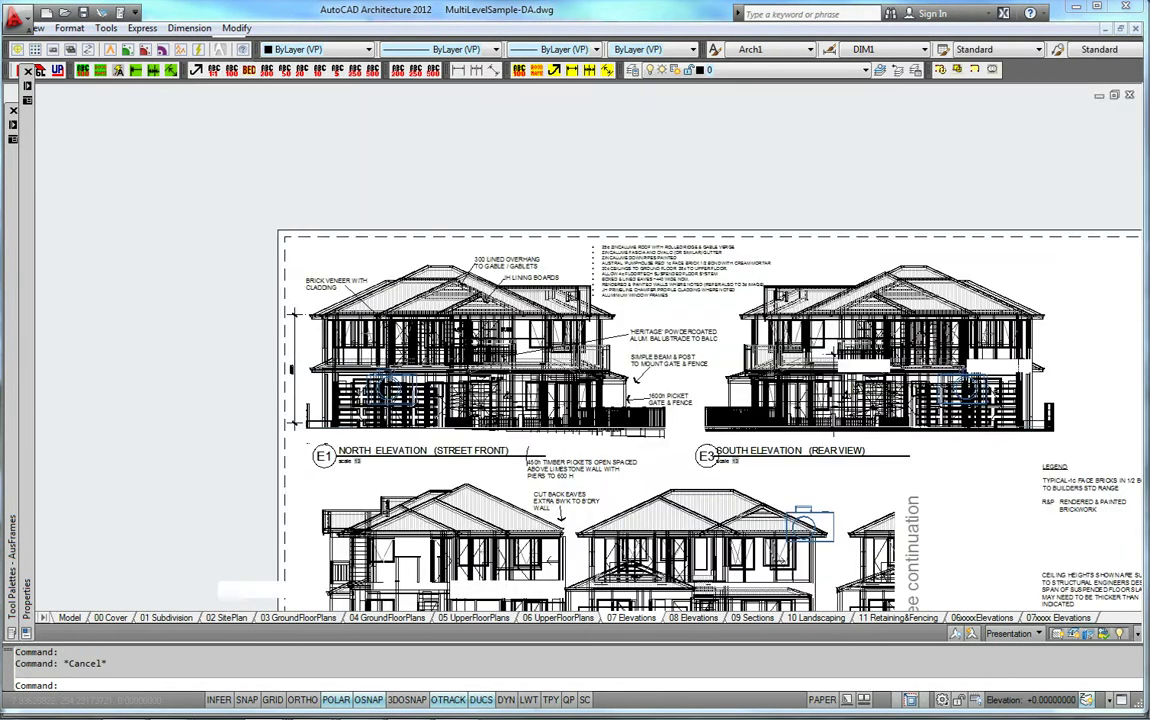
middle_click_drag(334, 411, 310, 335)
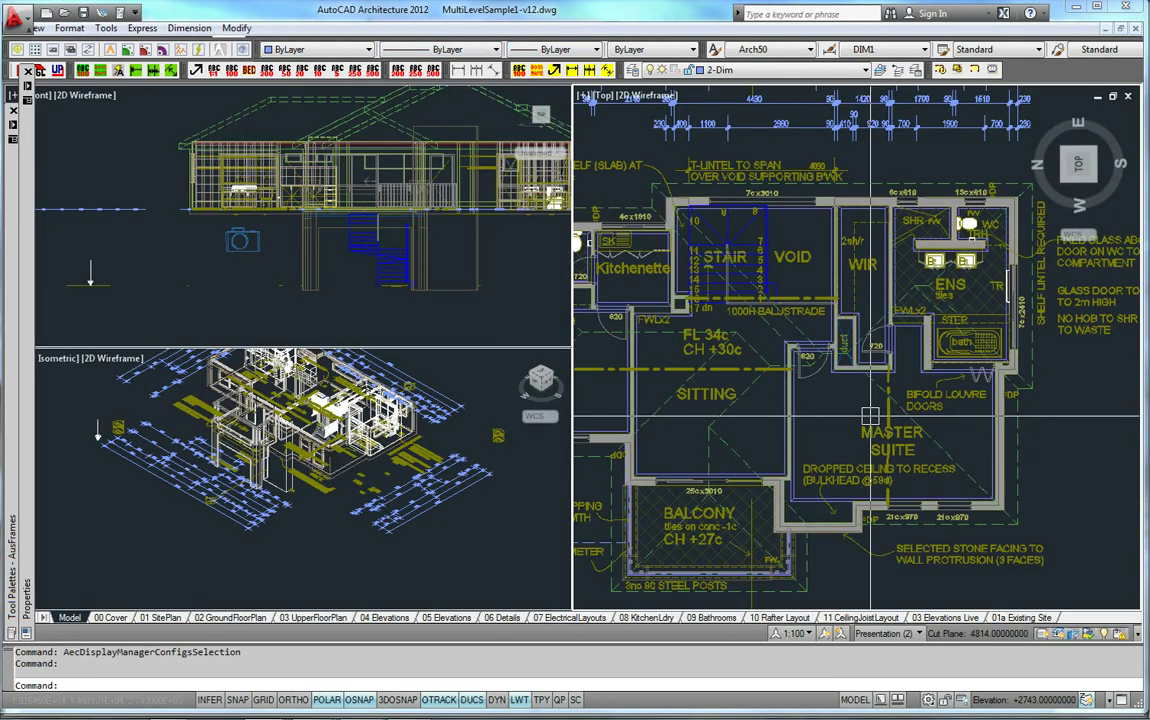
Step: Select the roof in the Top view of MultiLevelSample1-v12.dwg and examine its extent over the floor plan, from the master suite to Bed 4
left_click(979, 480)
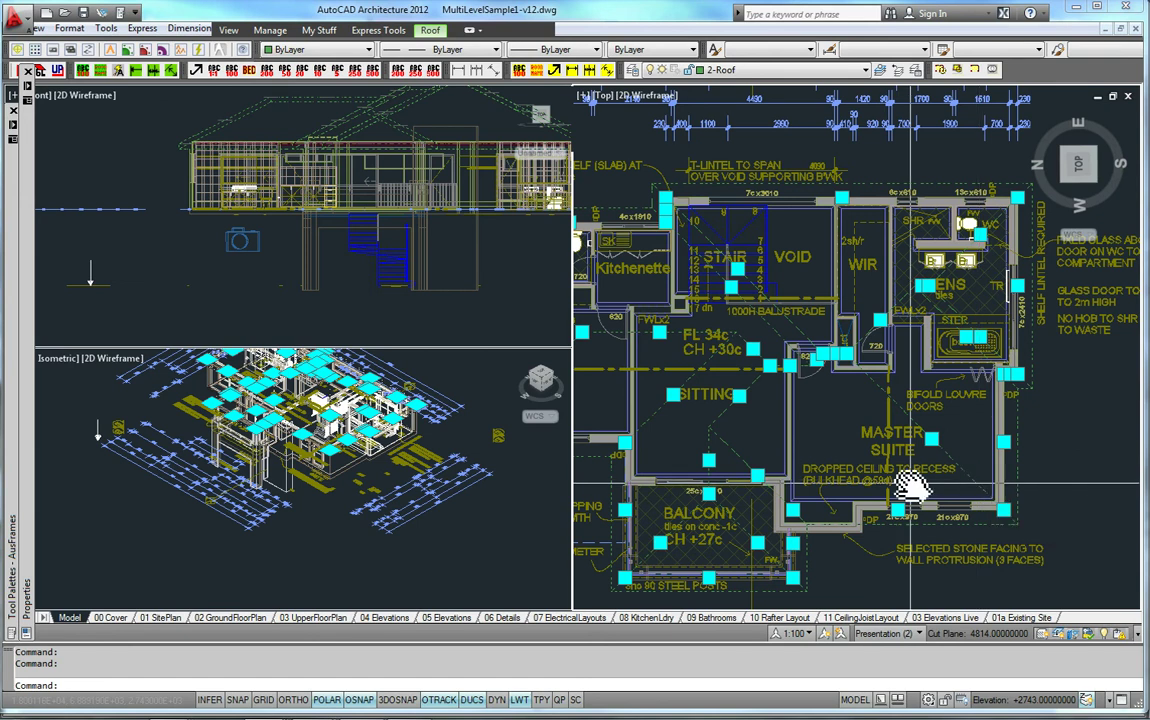
middle_click_drag(912, 488, 936, 448)
scroll(872, 378, "down", 3)
scroll(879, 399, "up", 3)
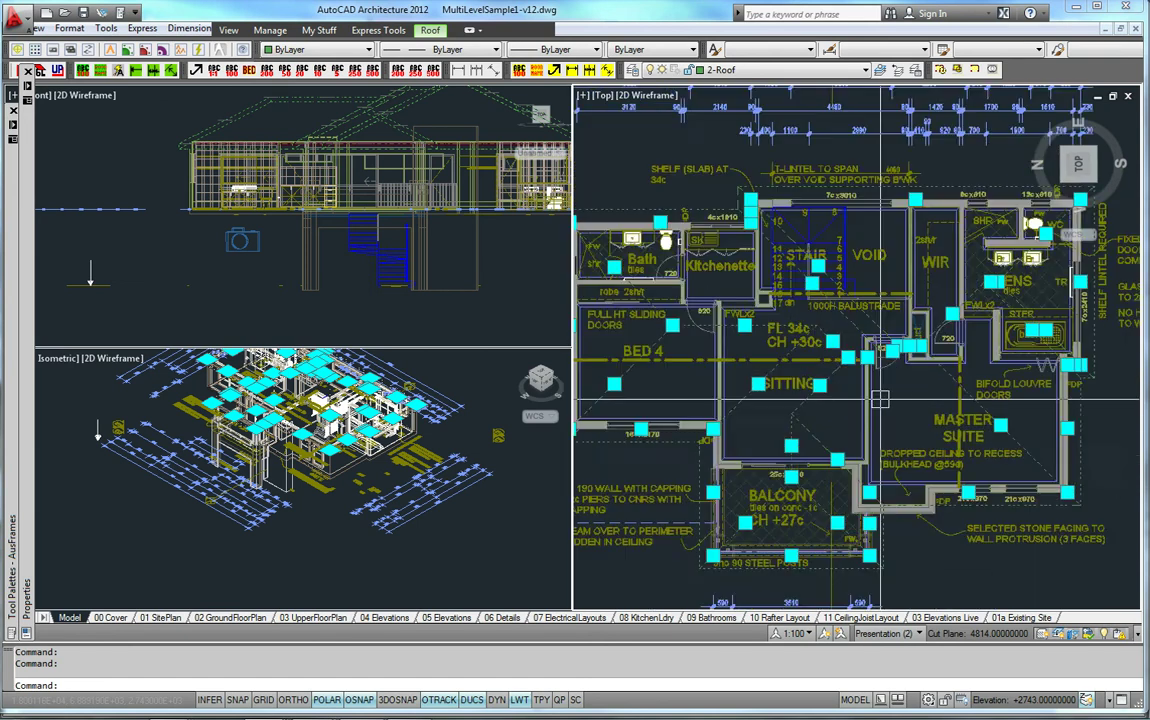
scroll(879, 399, "down", 3)
scroll(934, 348, "up", 3)
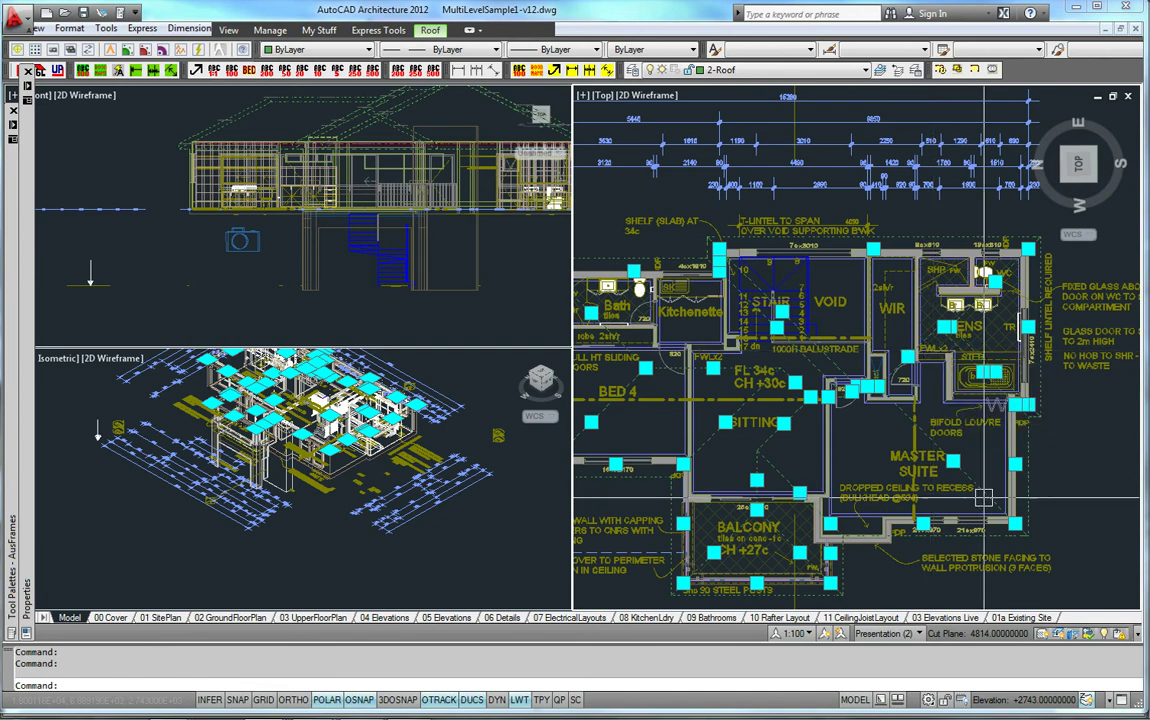
middle_click_drag(984, 498, 995, 482)
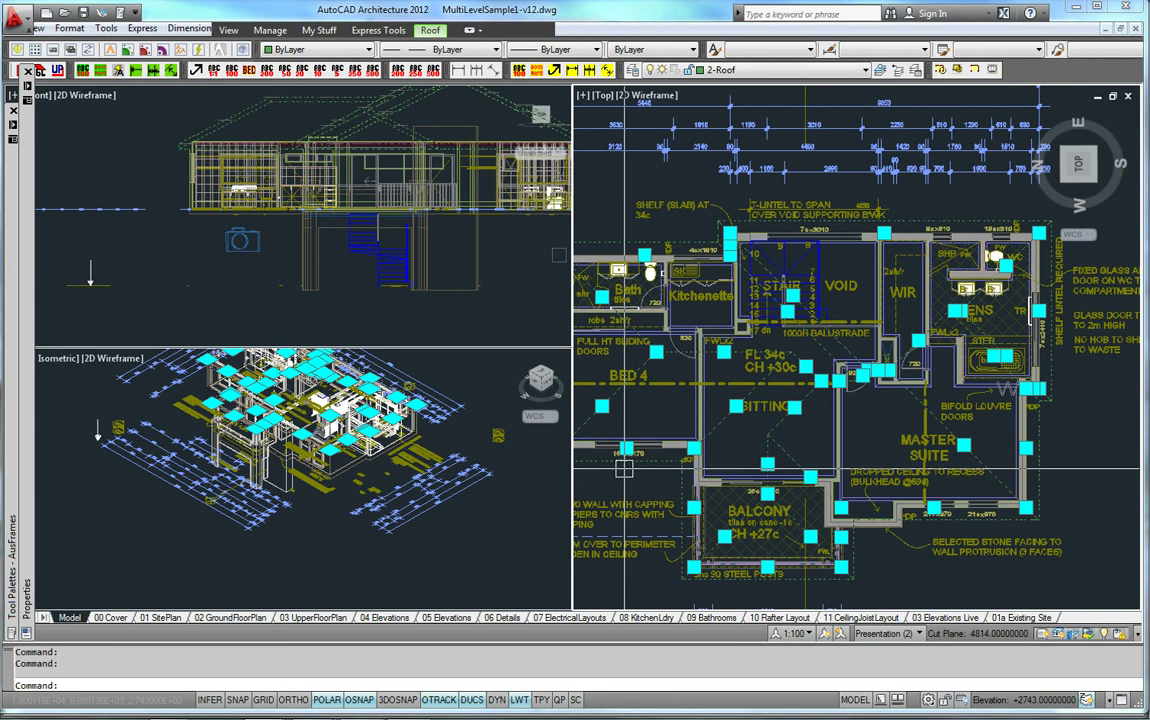
middle_click_drag(628, 470, 706, 473)
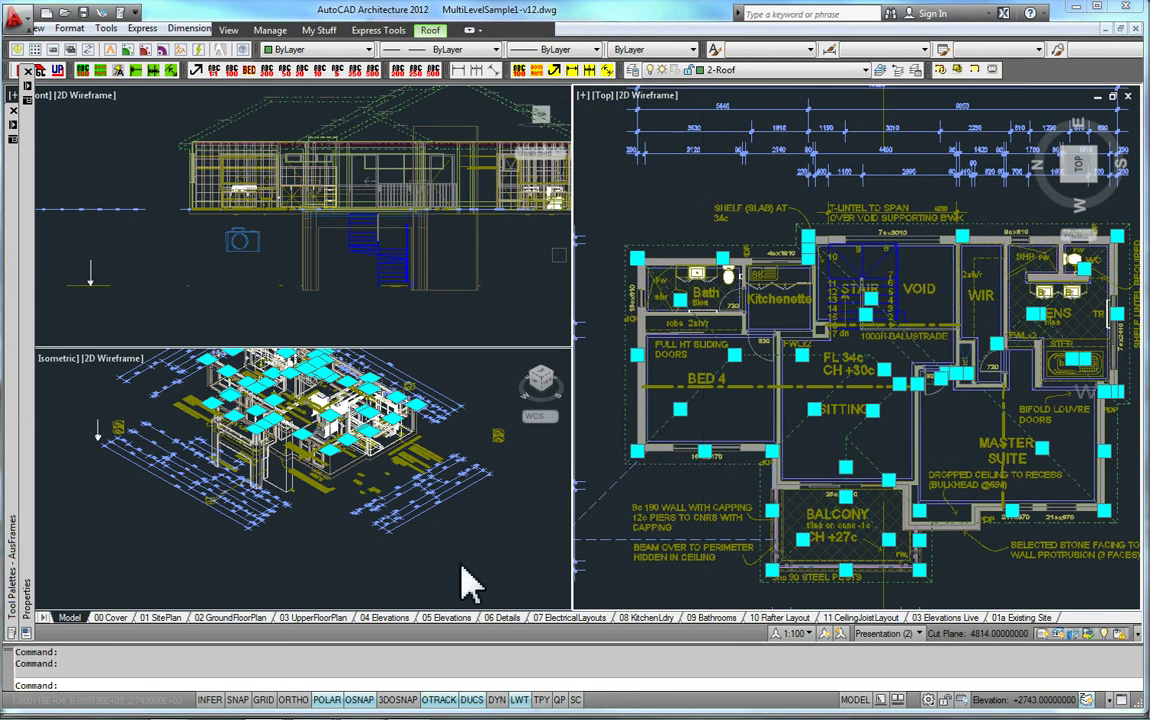